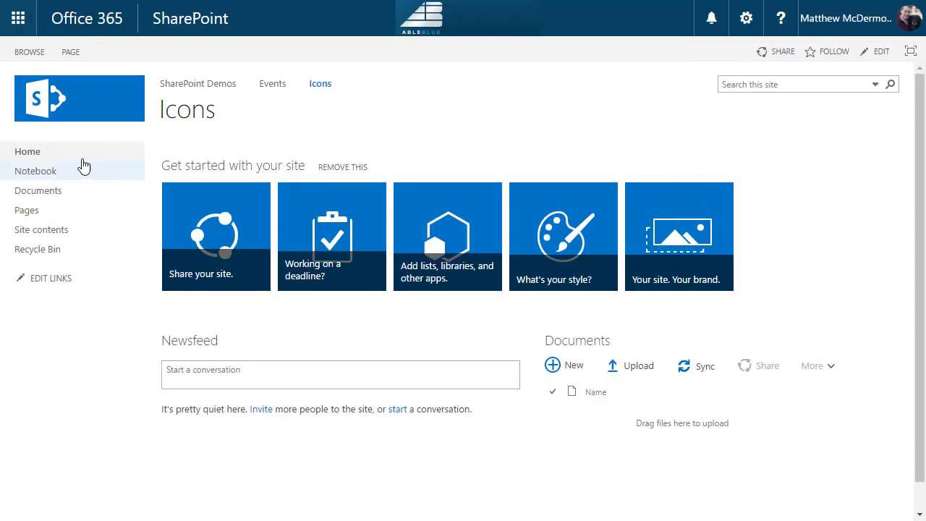
# - Remove the 'Get started with your site' tile row, leaving Newsfeed and Documents
pyautogui.moveTo(695, 241)
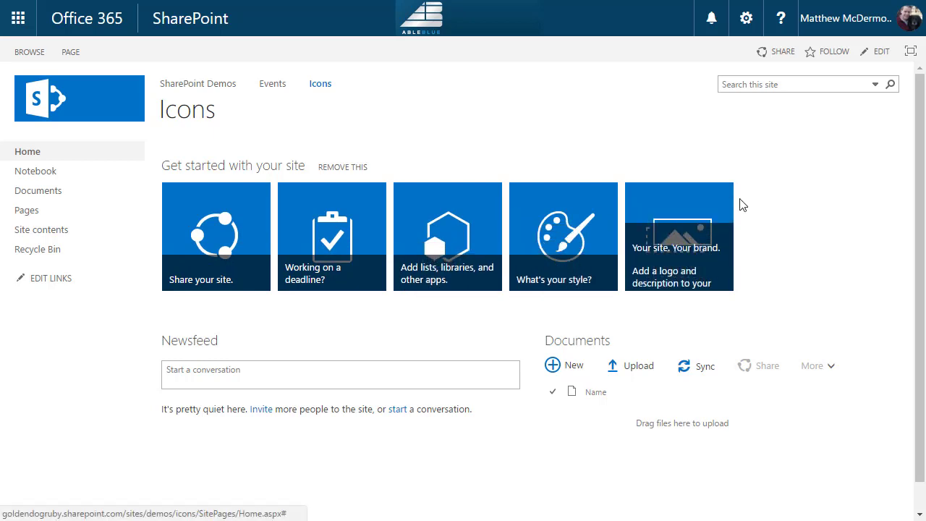
pyautogui.moveTo(220, 226)
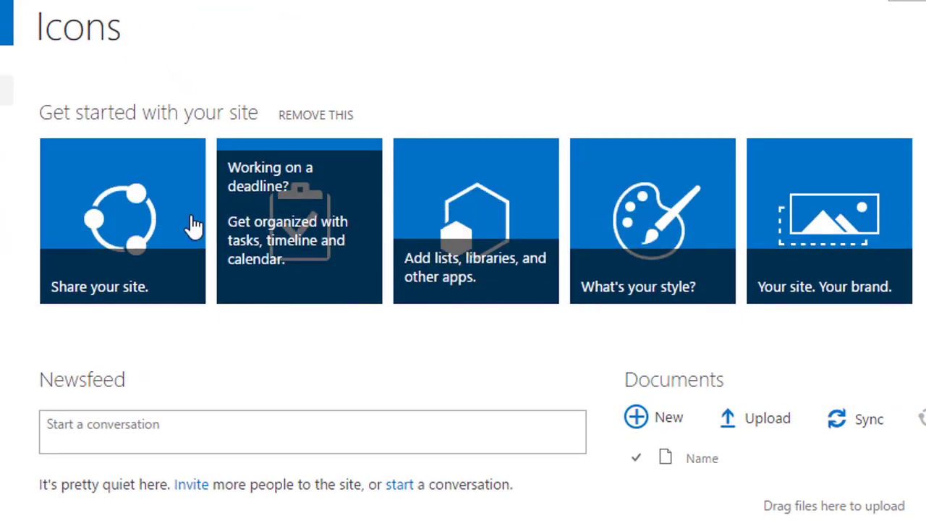
pyautogui.moveTo(309, 190)
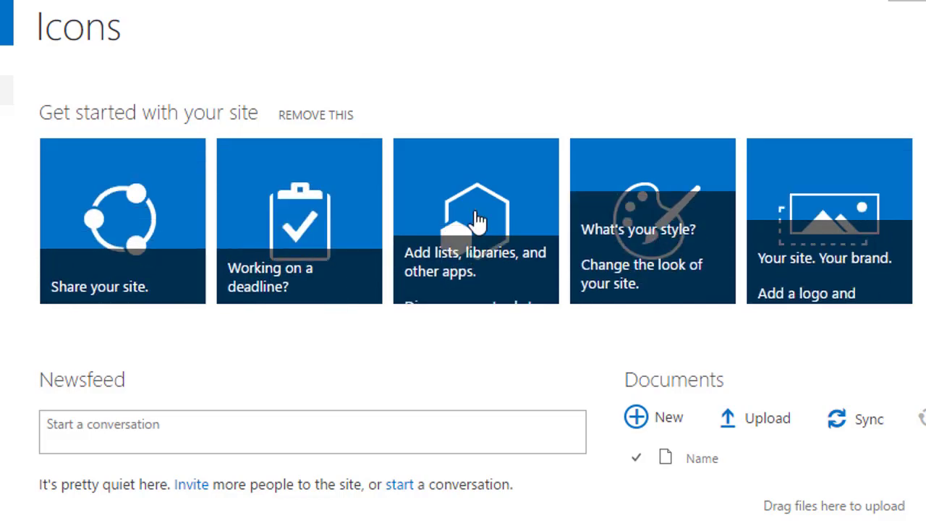
pyautogui.moveTo(147, 214)
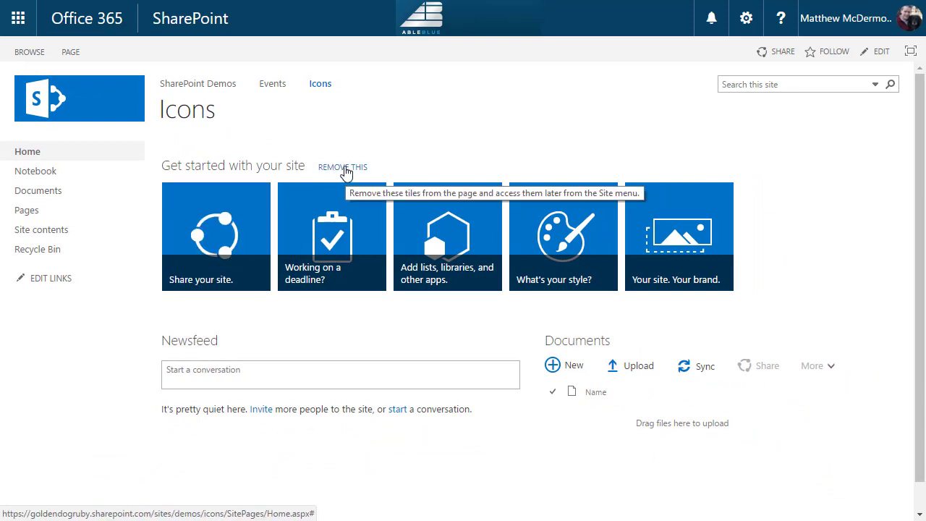
pyautogui.click(346, 170)
# - Confirm the tile removal, view the Site Pages library, then return to the Icons home page
pyautogui.click(522, 81)
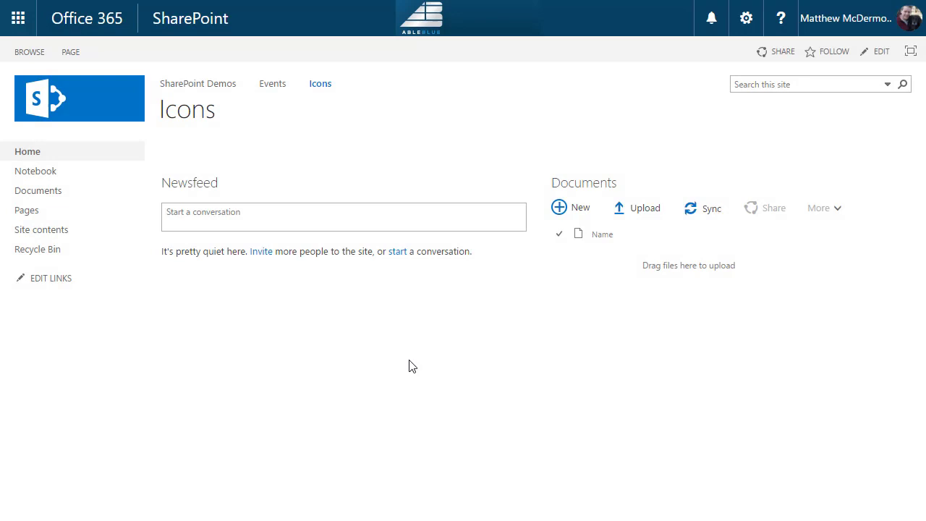
pyautogui.click(31, 211)
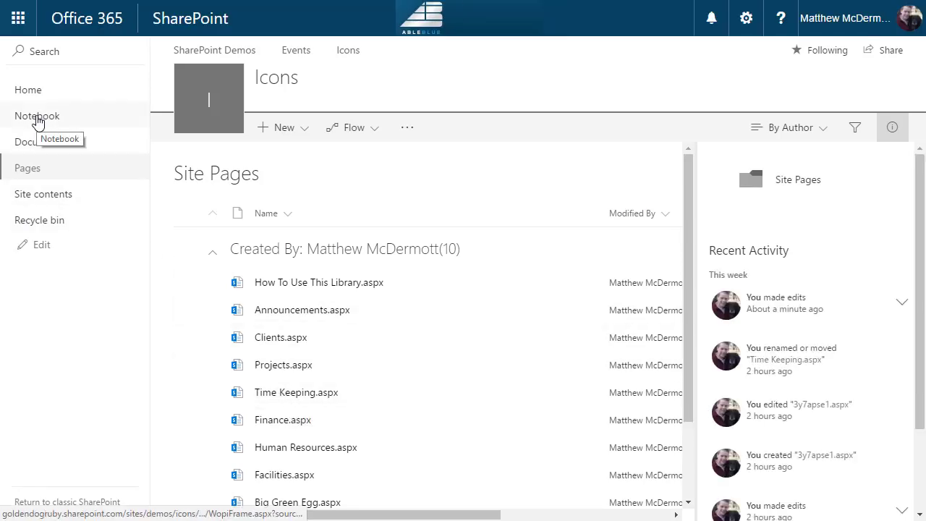
pyautogui.click(29, 94)
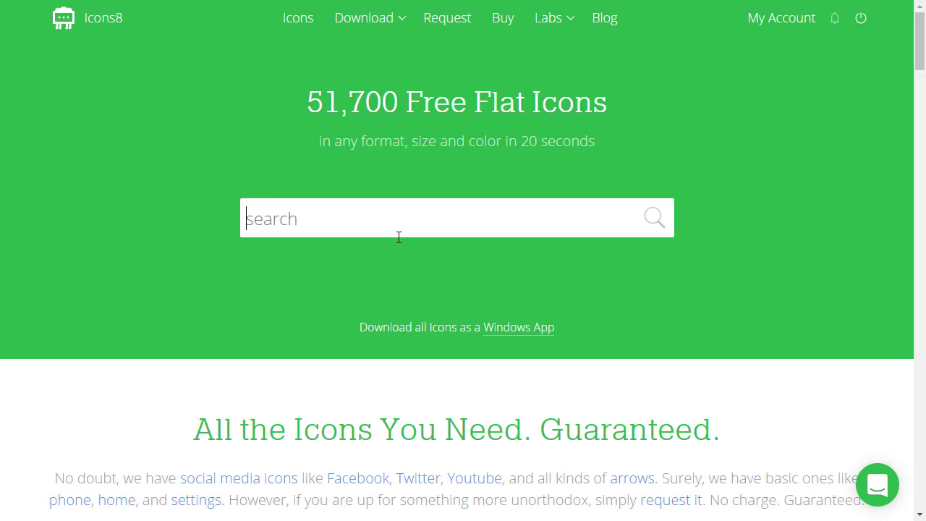
# - Search Icons8 for 'People' icons
pyautogui.write('People')
pyautogui.press('Return')
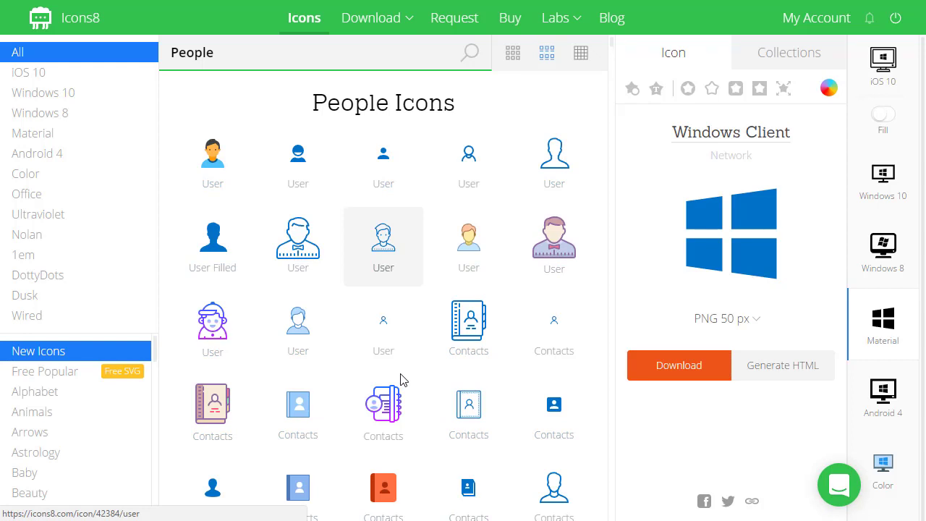
# - Create an Icons8 collection named 'Team Site' with its icons recoloured white (#ffffff)
pyautogui.click(791, 57)
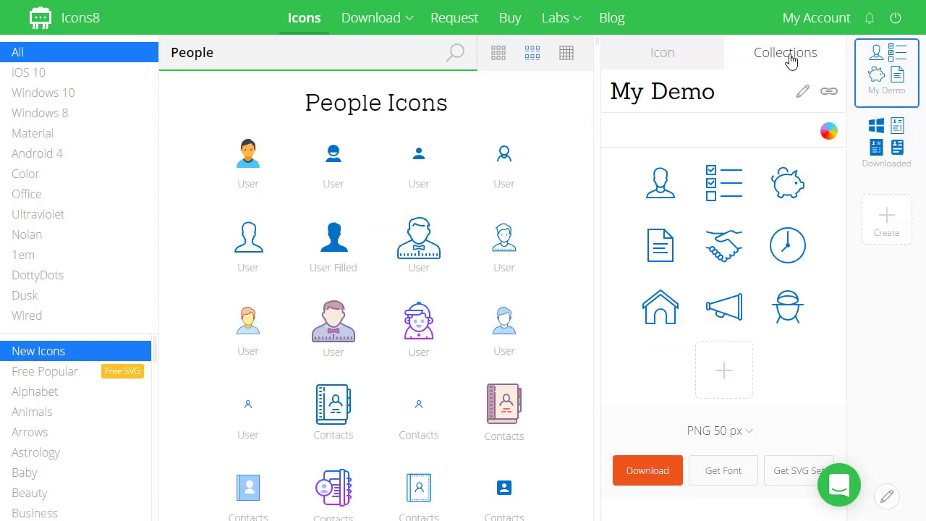
pyautogui.click(882, 232)
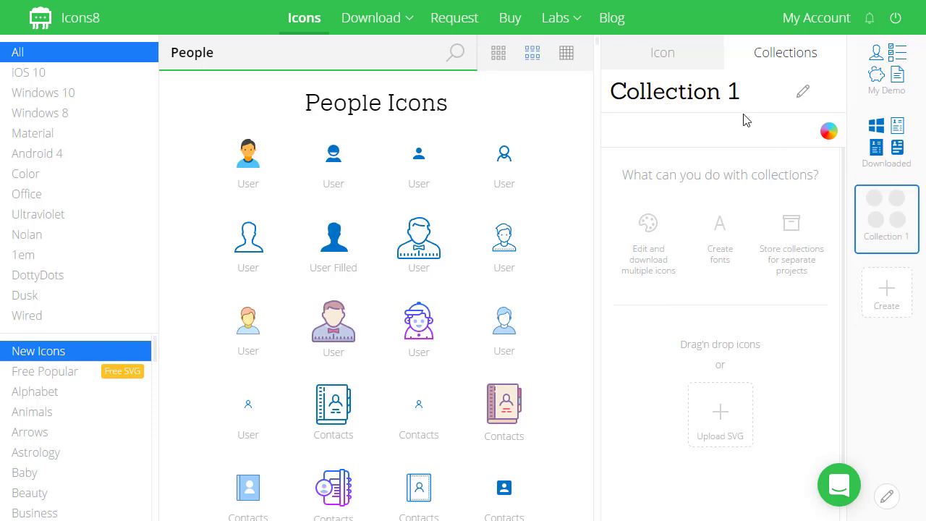
pyautogui.click(801, 94)
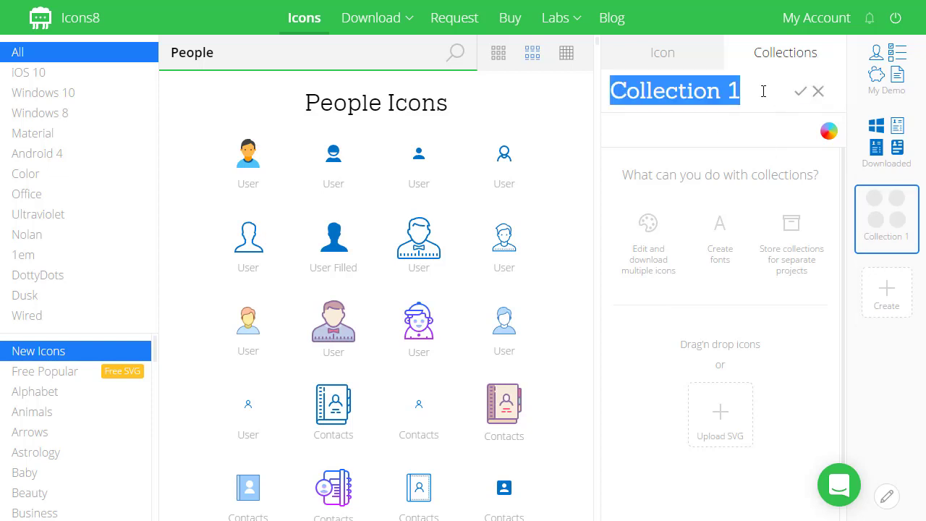
pyautogui.write('Team Site')
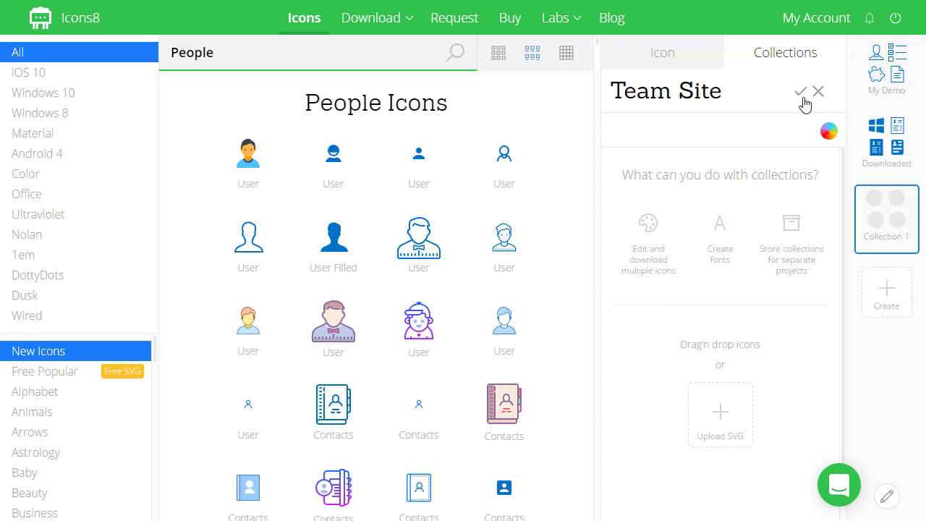
pyautogui.click(800, 92)
pyautogui.click(830, 135)
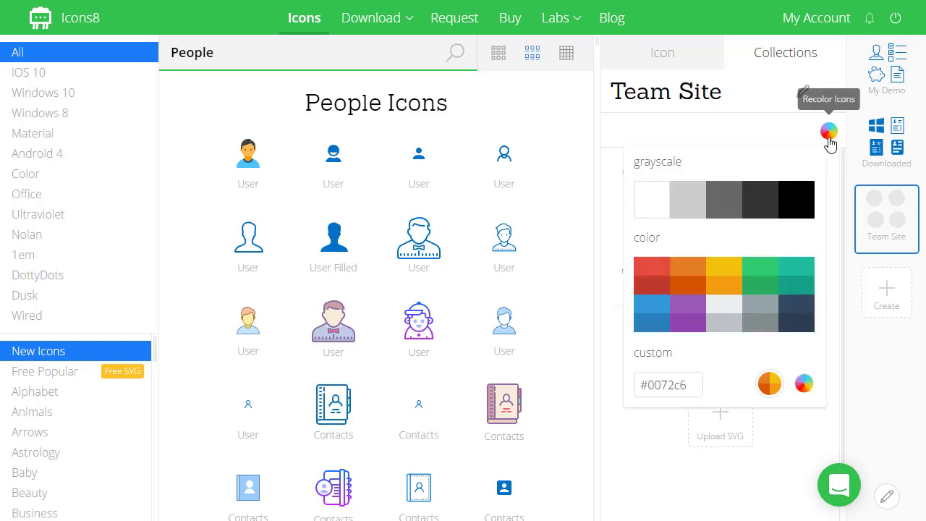
pyautogui.click(657, 210)
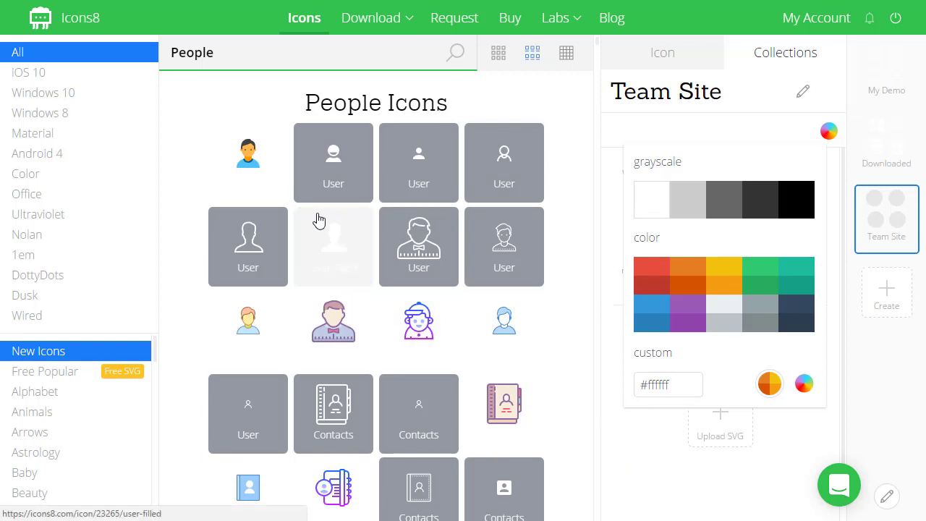
# - Add the outline User icon to Team Site and set the download size to 100 px
pyautogui.moveTo(248, 243); pyautogui.dragTo(762, 88)
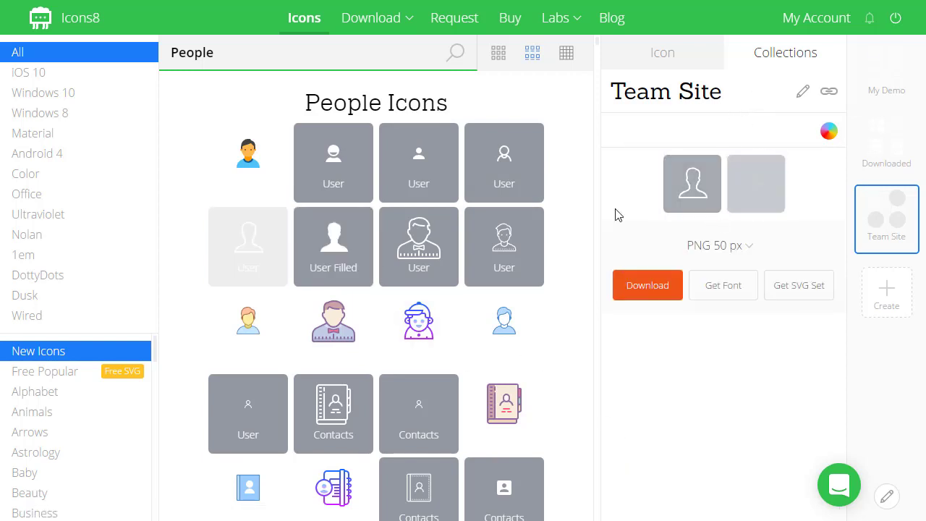
pyautogui.click(748, 249)
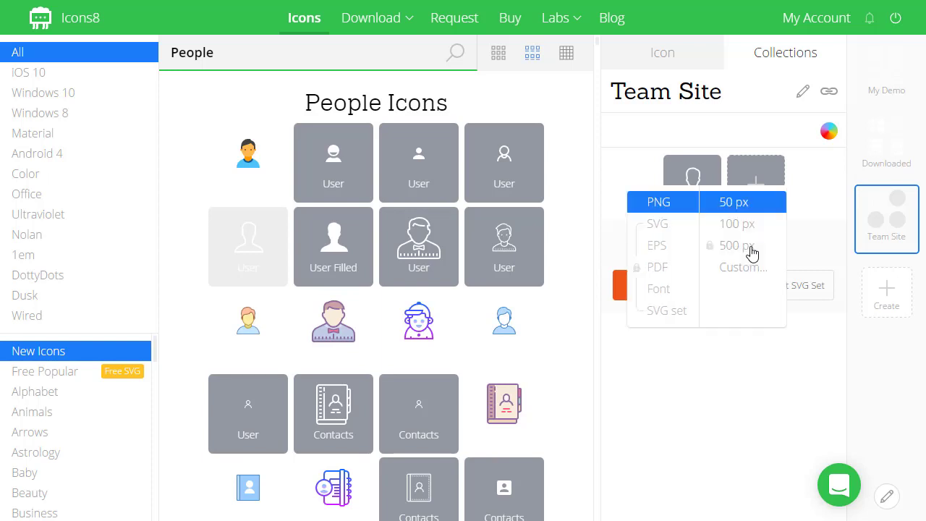
pyautogui.click(728, 231)
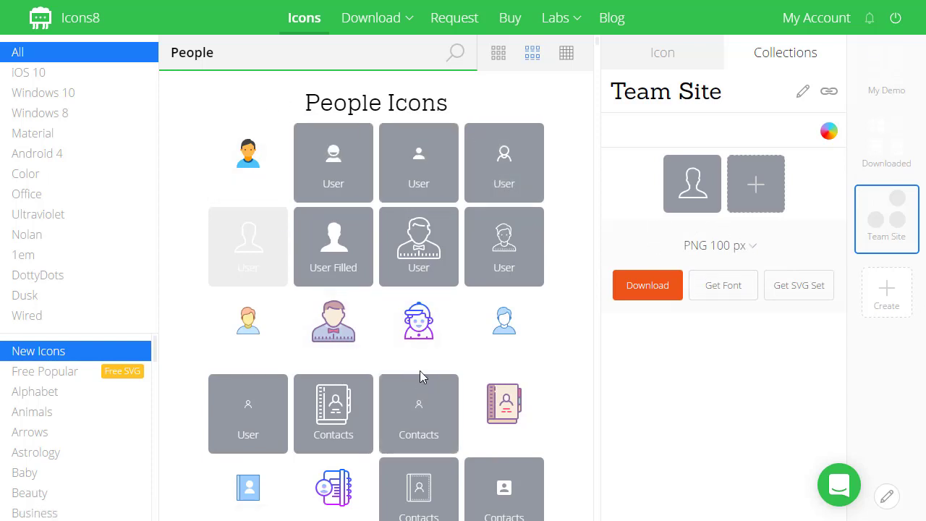
# - Search for 'Project' icons and add the Todo List icon to Team Site
pyautogui.doubleClick(221, 56)
pyautogui.write('Project')
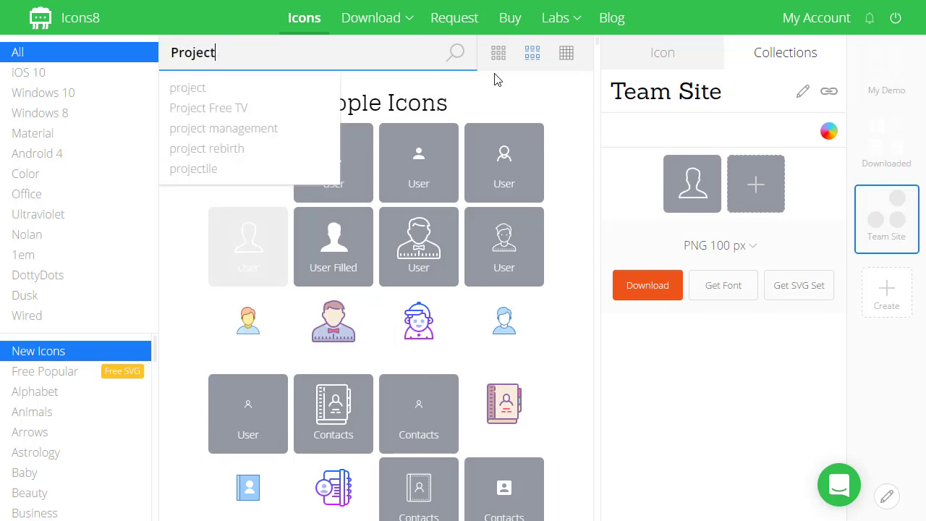
pyautogui.click(455, 52)
pyautogui.scroll(-5, 378, 273)
pyautogui.moveTo(383, 270); pyautogui.dragTo(637, 217)
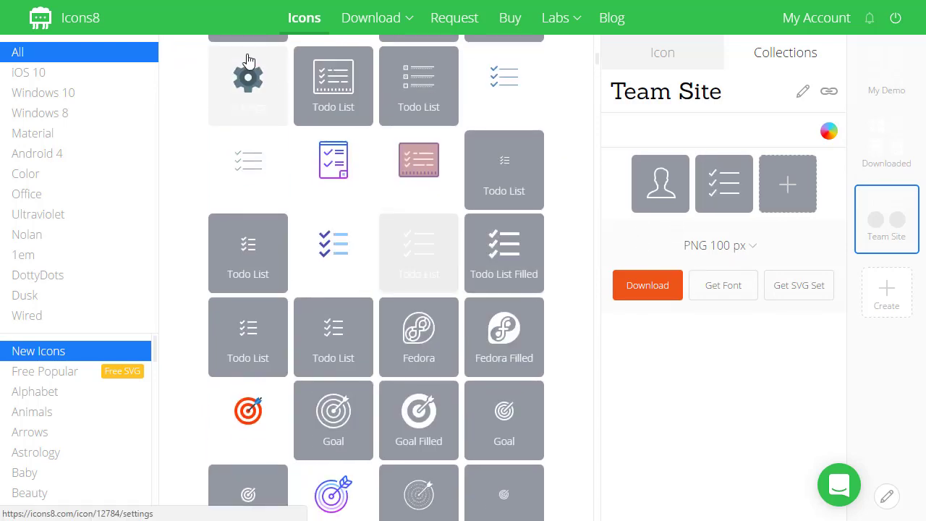
pyautogui.scroll(5, 248, 60)
# - Search for 'Money' icons and add the Money Box and outline megaphone icons
pyautogui.doubleClick(199, 53)
pyautogui.write('Money')
pyautogui.click(462, 55)
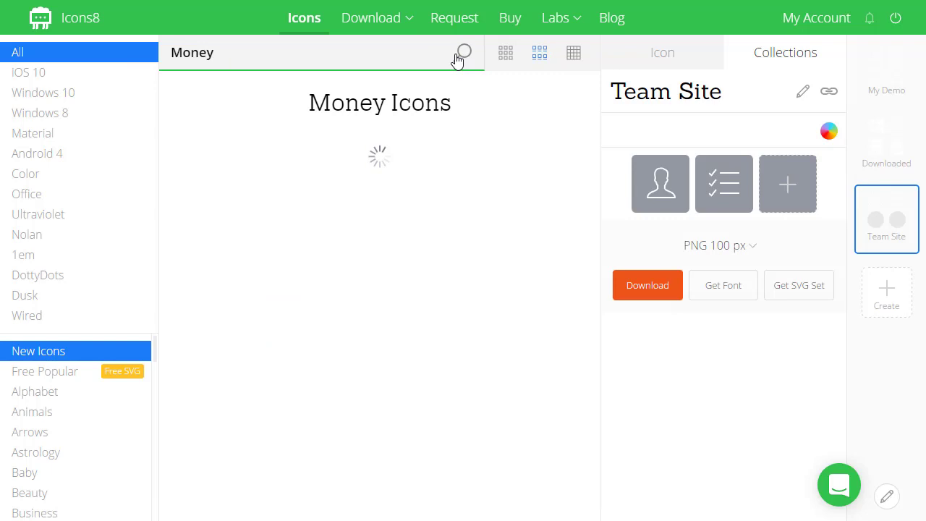
pyautogui.scroll(-1, 473, 316)
pyautogui.moveTo(474, 316); pyautogui.dragTo(719, 335)
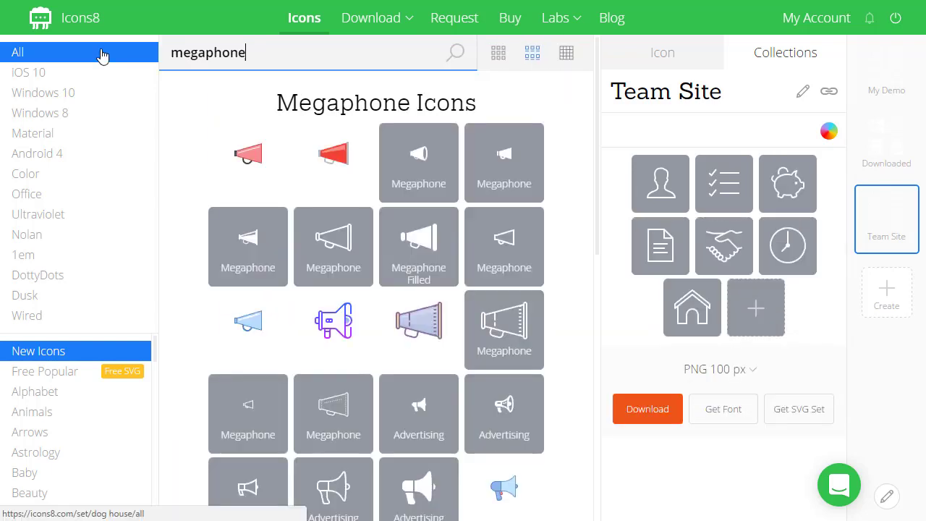
pyautogui.click(352, 262)
# - Add the first 'big green egg' icon, then download the Team Site collection
pyautogui.doubleClick(182, 54)
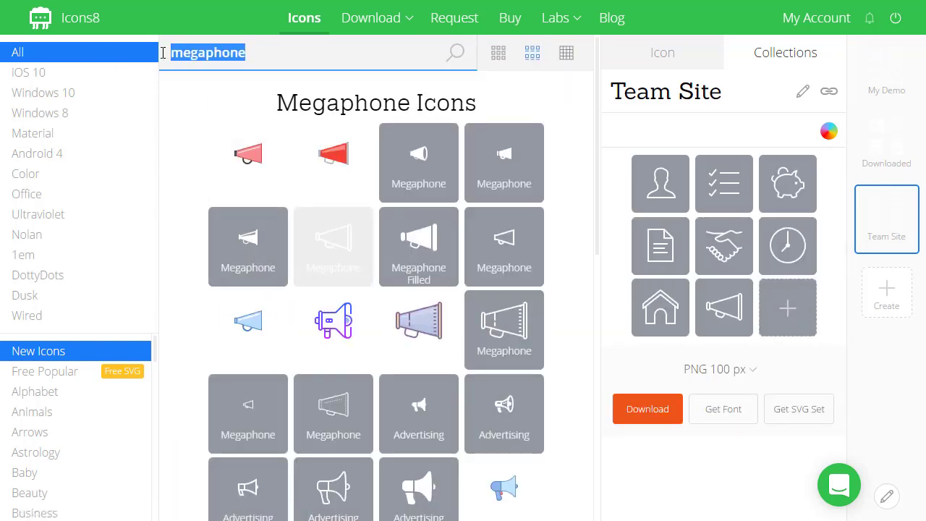
pyautogui.write('big green egg')
pyautogui.press('Return')
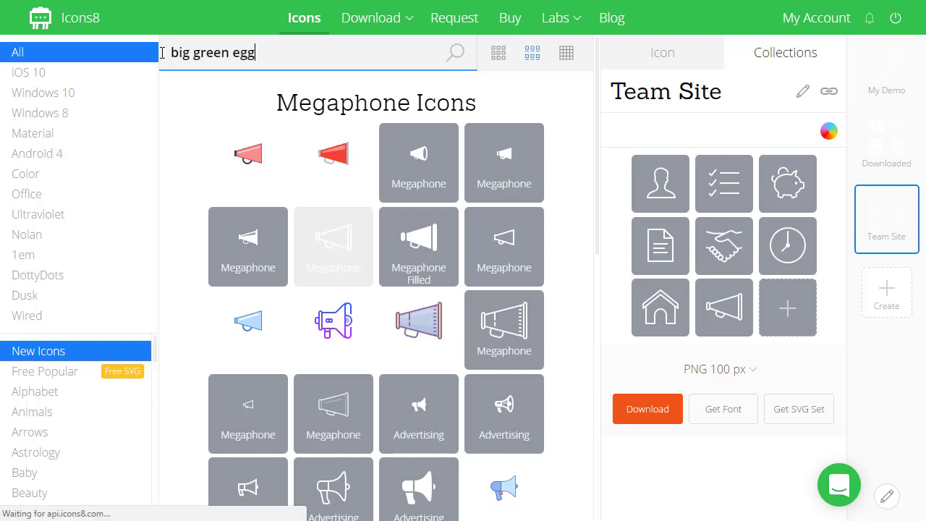
pyautogui.click(255, 165)
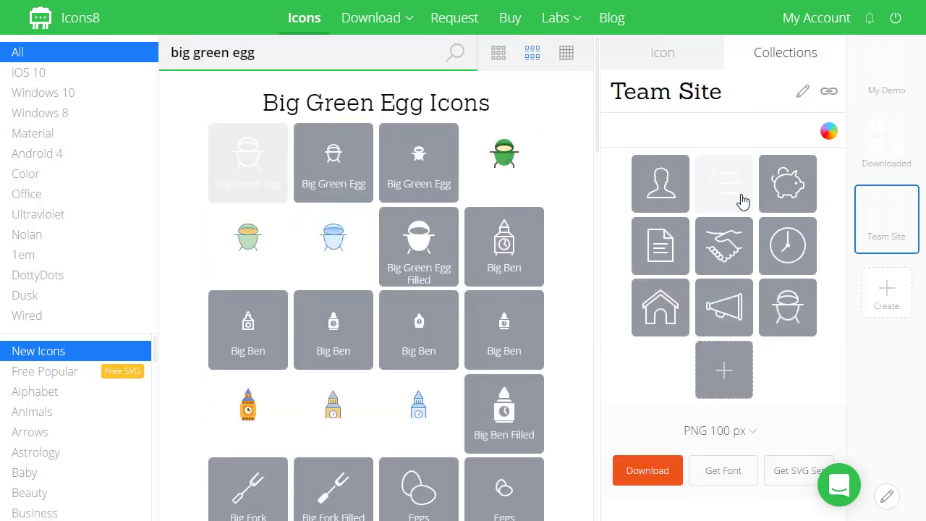
pyautogui.click(644, 472)
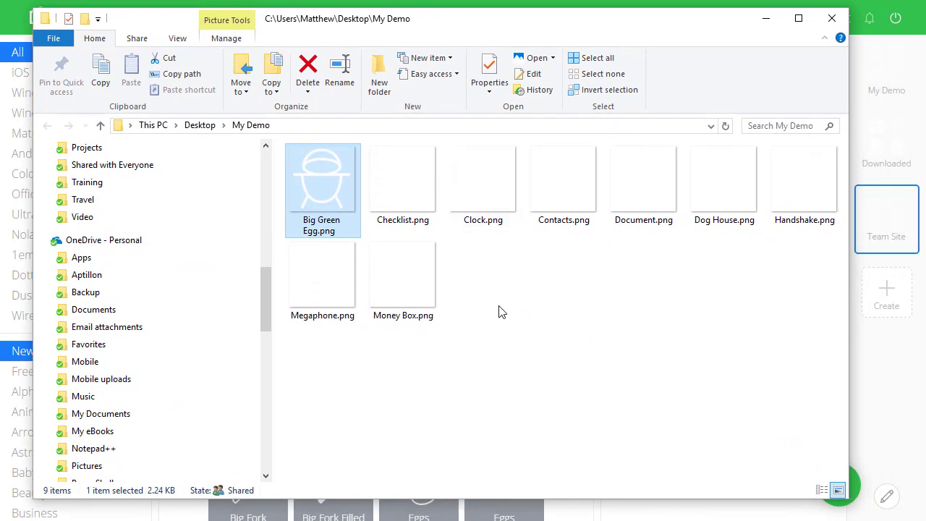
# - Check Big Green Egg.png is a 100 x 100 PNG and bring up its Open with options
pyautogui.moveTo(338, 177)
pyautogui.moveTo(318, 194)
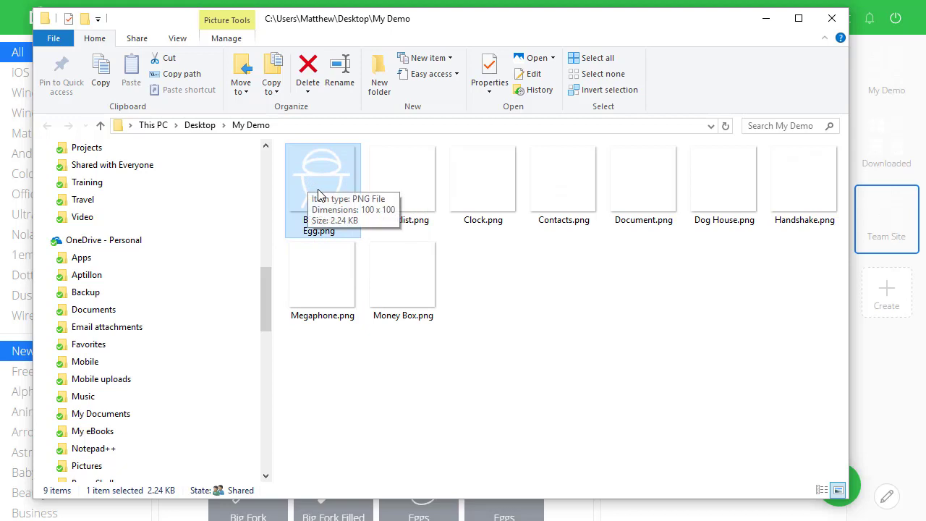
pyautogui.rightClick(325, 186)
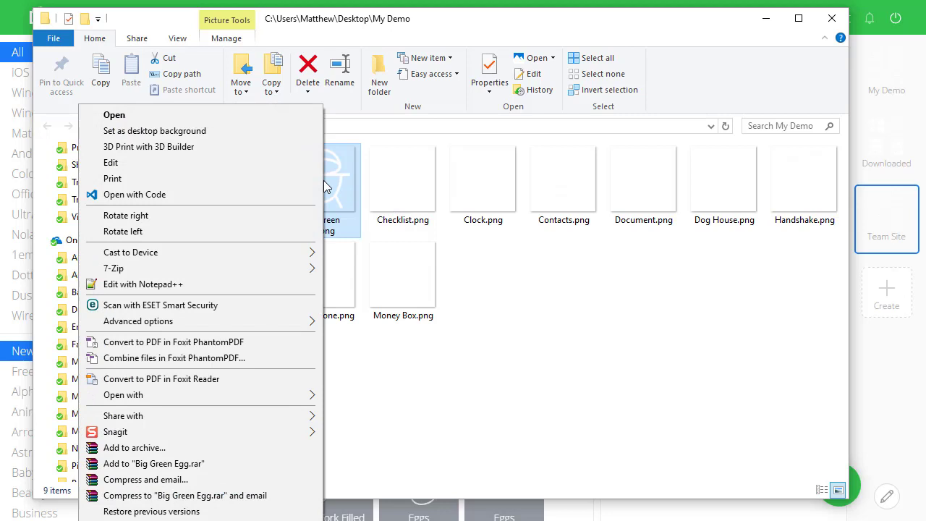
# - Open Big Green Egg.png in Snagit Editor, resize its canvas to 150 x 150 px, and save
pyautogui.moveTo(242, 396)
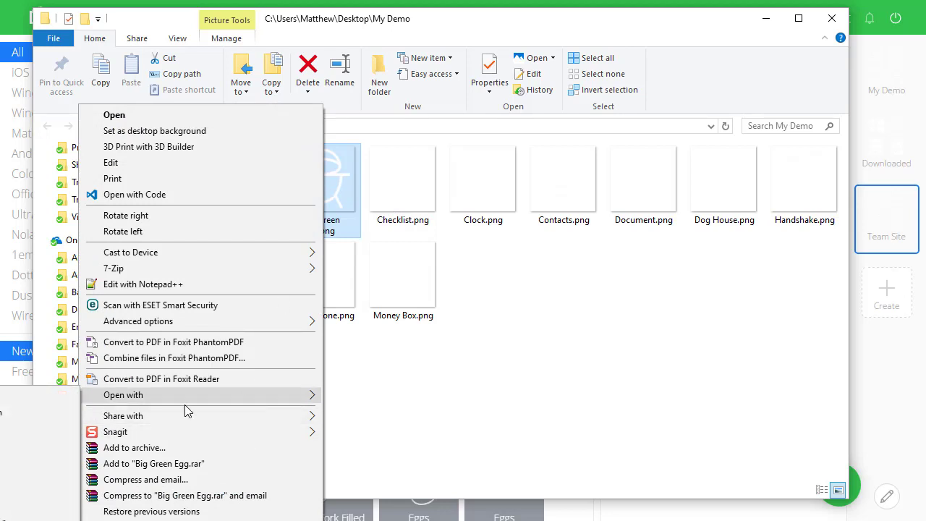
pyautogui.click(36, 492)
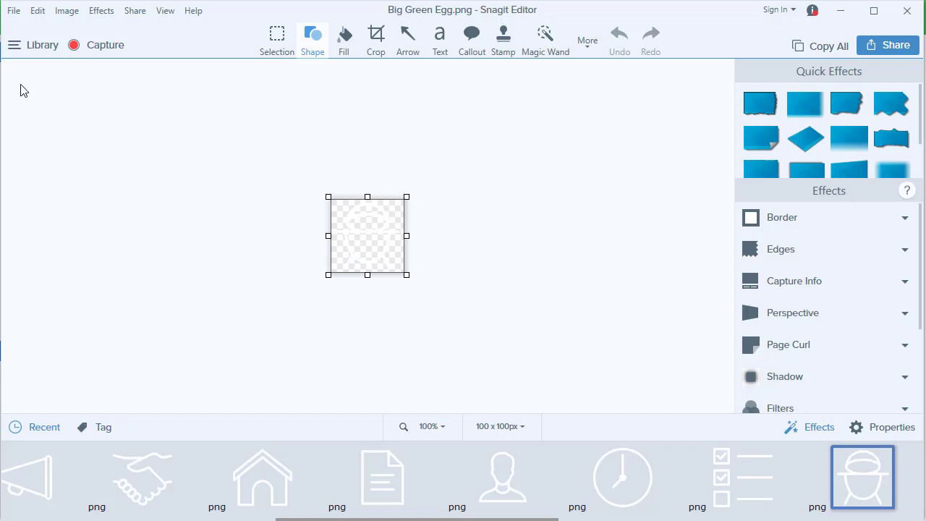
pyautogui.click(66, 10)
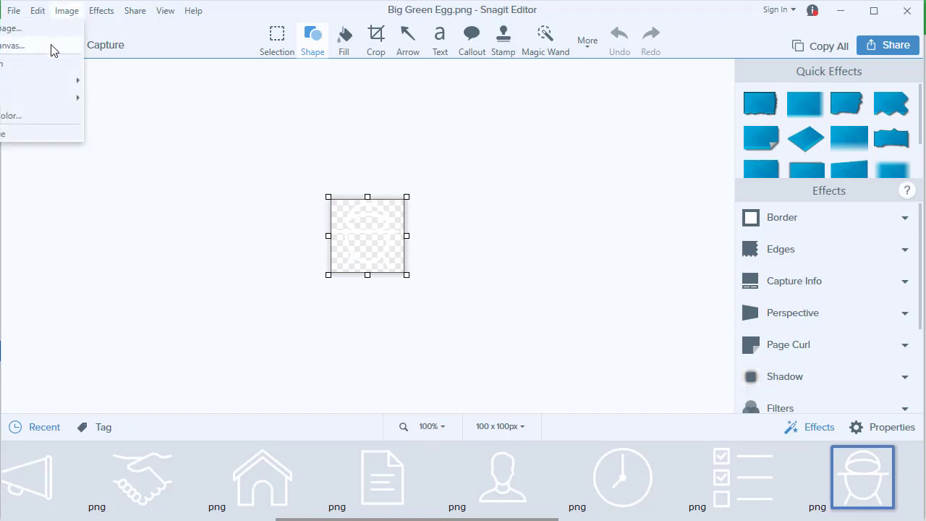
pyautogui.click(52, 45)
pyautogui.doubleClick(496, 236)
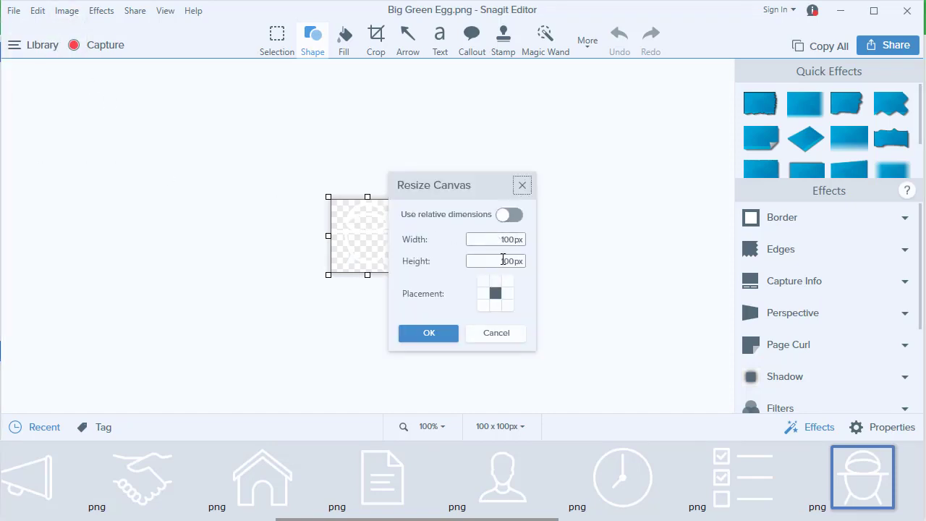
pyautogui.write('150')
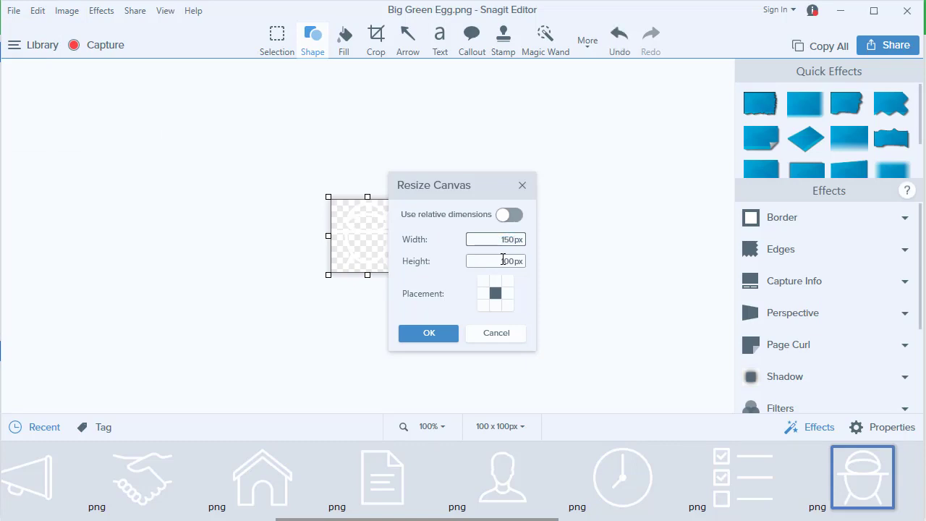
pyautogui.press('Tab')
pyautogui.write('150')
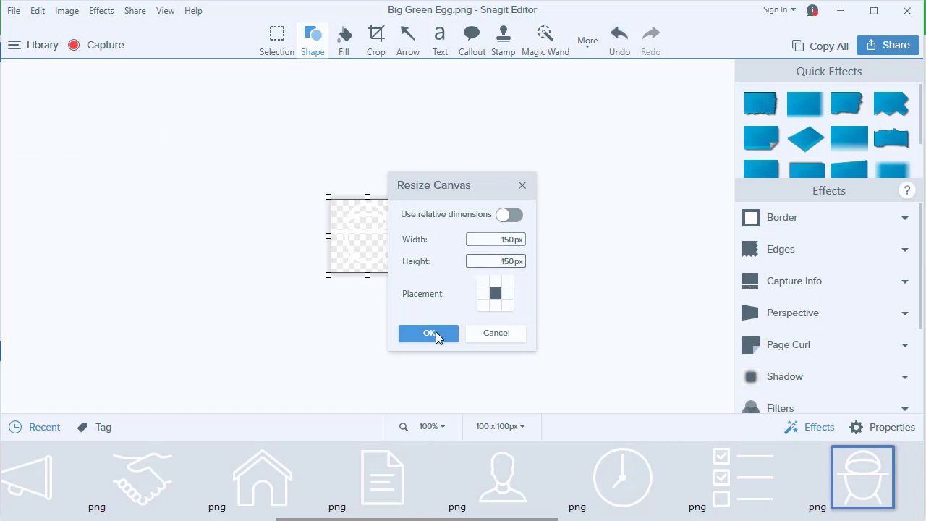
pyautogui.click(430, 333)
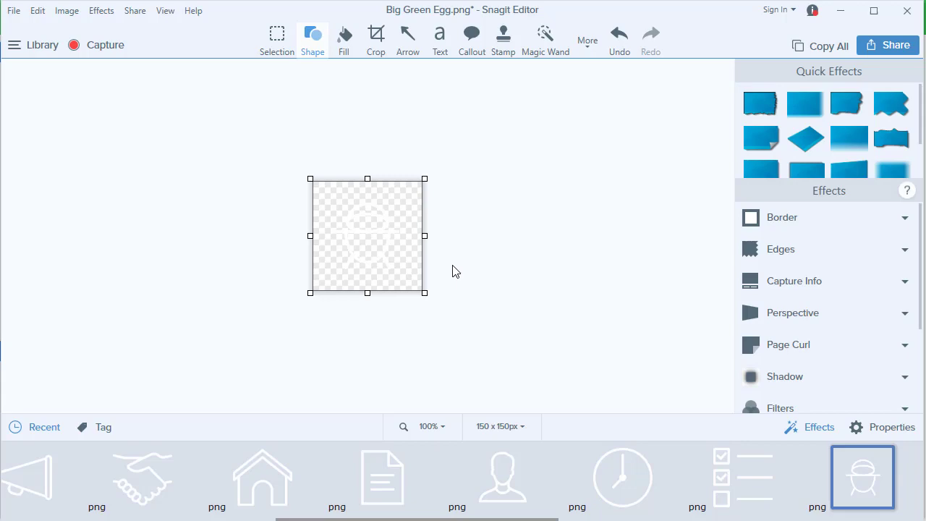
pyautogui.hotkey('ctrl', 's')
# - Bring the other eight icons from the My Demo folder into Snagit Editor
pyautogui.hotkey('alt', 'Tab')
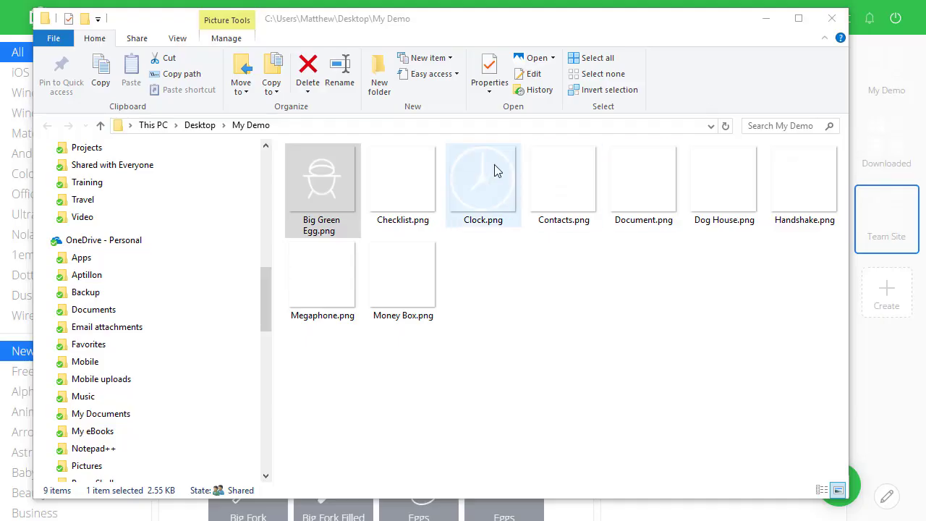
pyautogui.click(403, 181)
pyautogui.keyDown('shift'); pyautogui.click(407, 273); pyautogui.keyUp('shift')
pyautogui.moveTo(407, 273); pyautogui.dragTo(443, 519)
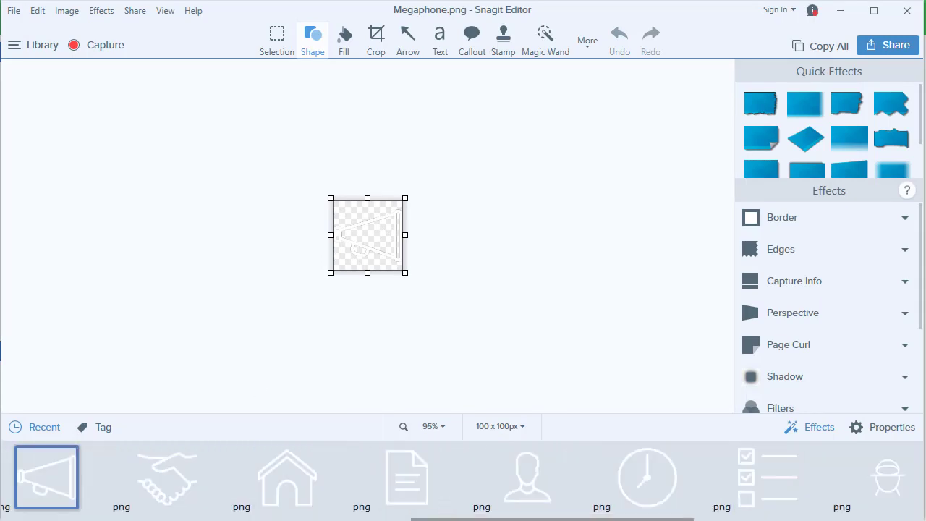
# - Resize the Megaphone icon's canvas to 150 px
pyautogui.click(68, 10)
pyautogui.click(110, 131)
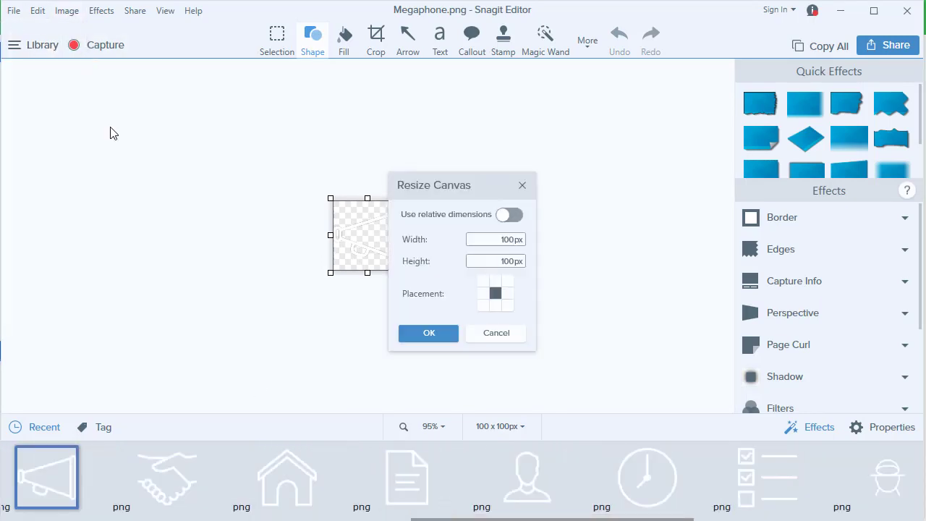
pyautogui.write('150')
pyautogui.click(449, 333)
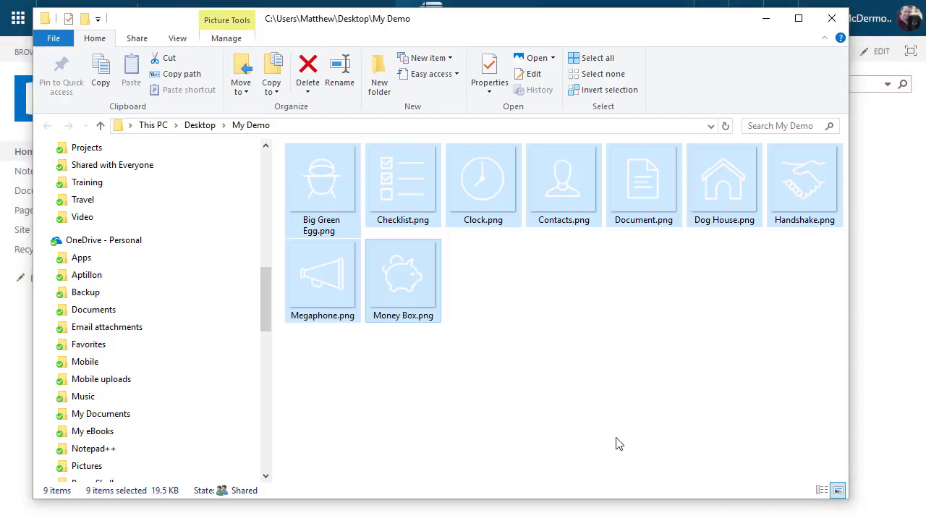
# - Select all nine icons from Big Green Egg.png through Money Box.png in My Demo
pyautogui.click(628, 424)
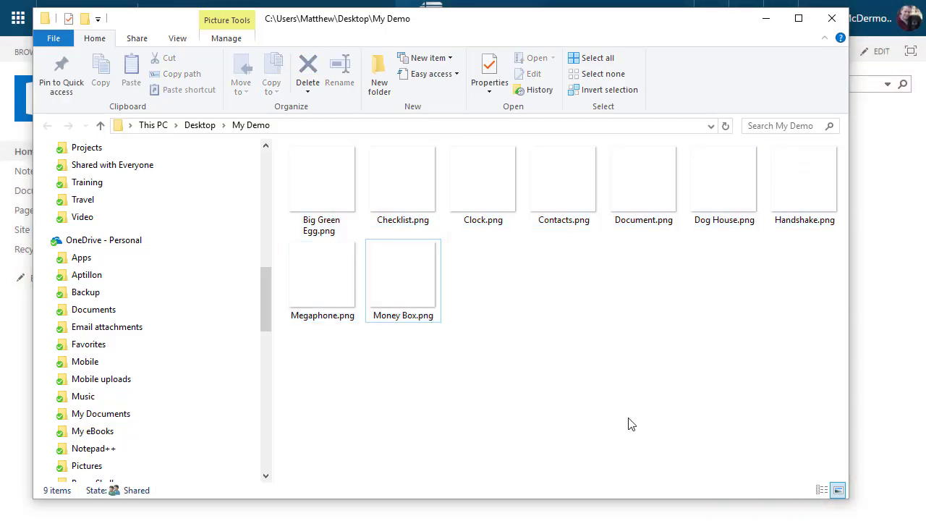
pyautogui.click(336, 179)
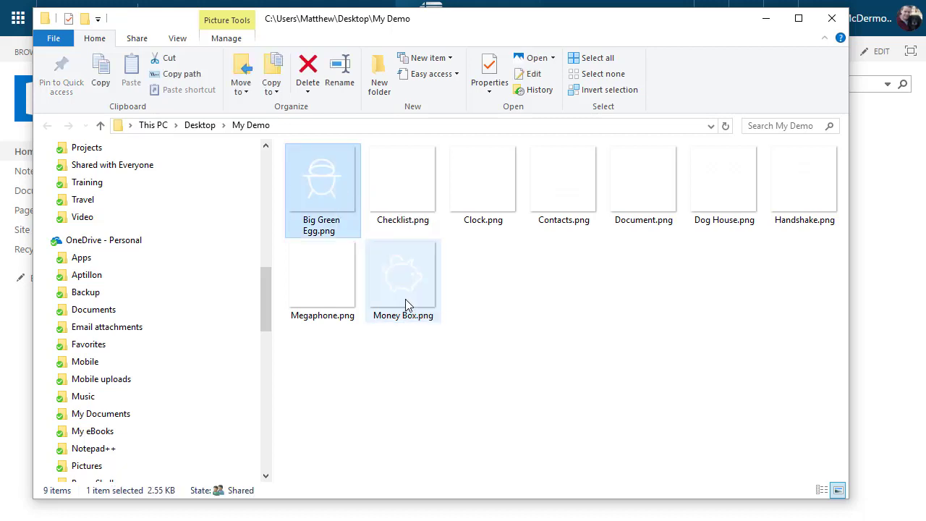
pyautogui.keyDown('shift'); pyautogui.click(405, 306); pyautogui.keyUp('shift')
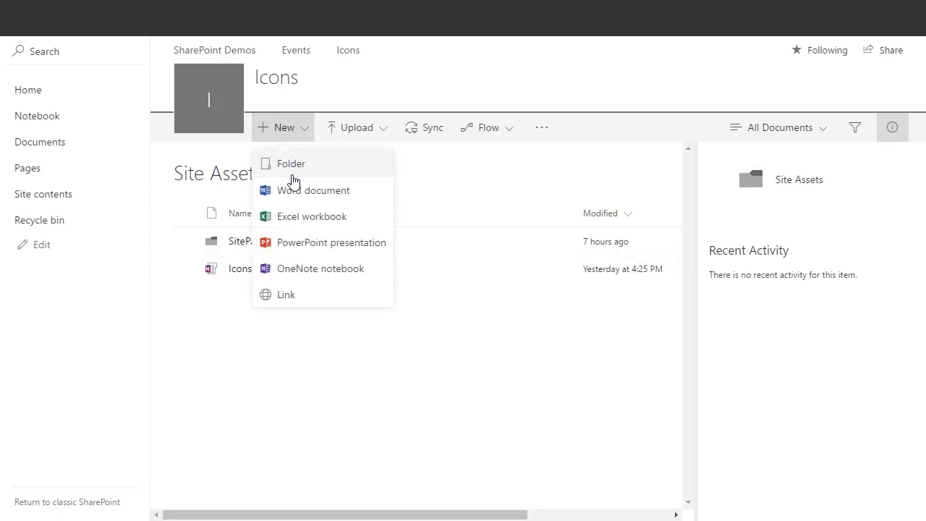
# - Add a new folder called 'Icons' to the Site Assets library
pyautogui.click(289, 169)
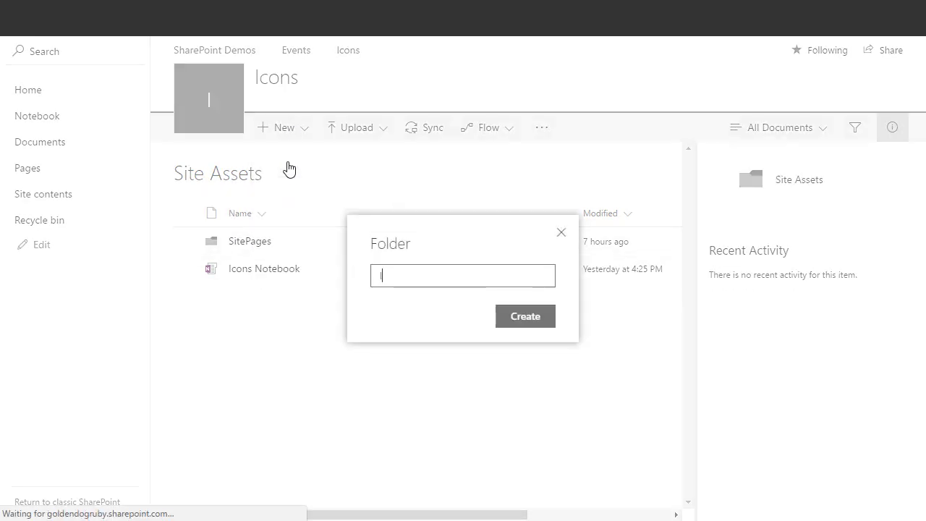
pyautogui.write('Icons')
pyautogui.press('Return')
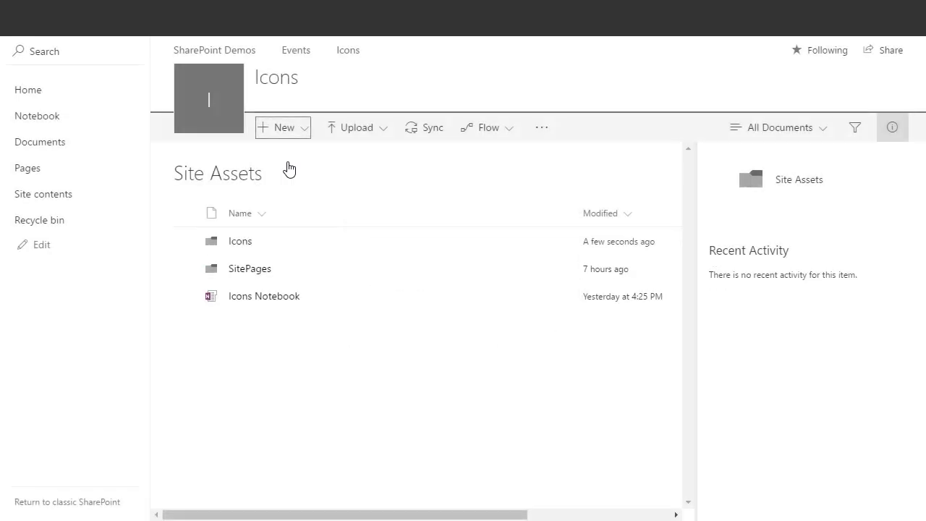
# - Open the Icons folder and drag the nine selected PNGs from My Demo into it
pyautogui.click(240, 242)
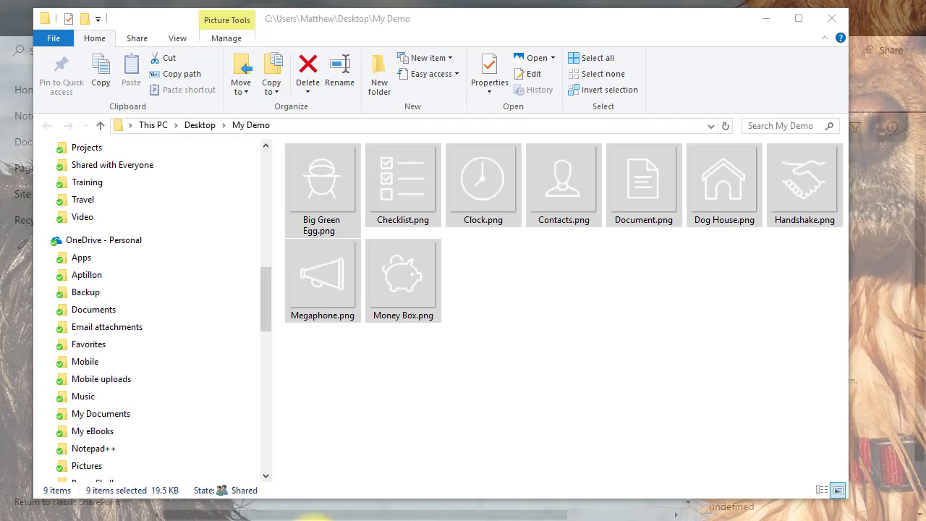
pyautogui.moveTo(440, 29); pyautogui.dragTo(669, 33)
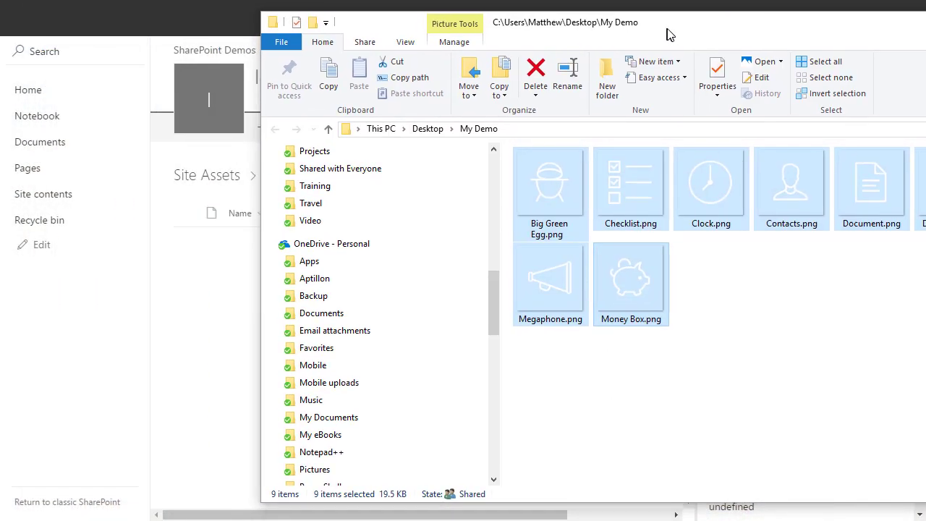
pyautogui.moveTo(553, 198); pyautogui.dragTo(206, 333)
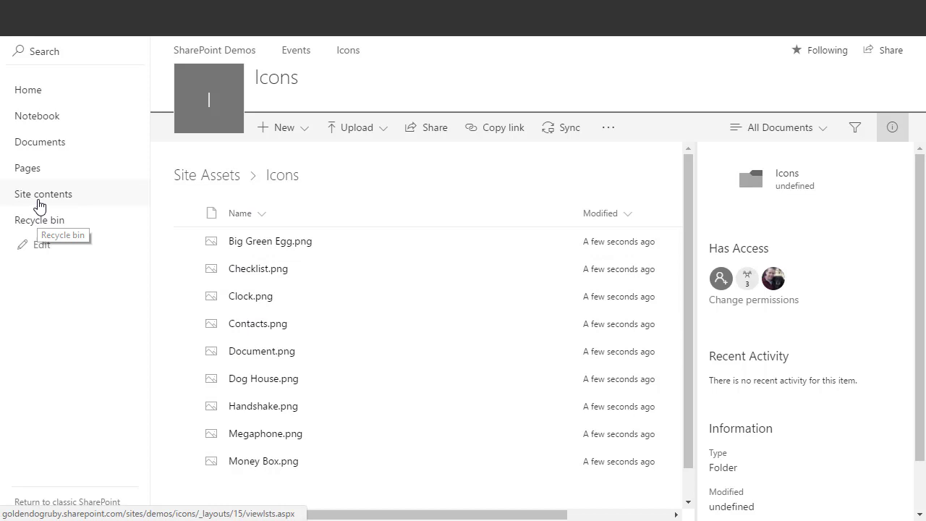
# - From Site contents, create a Promoted Links app named Links and open the new list
pyautogui.click(38, 196)
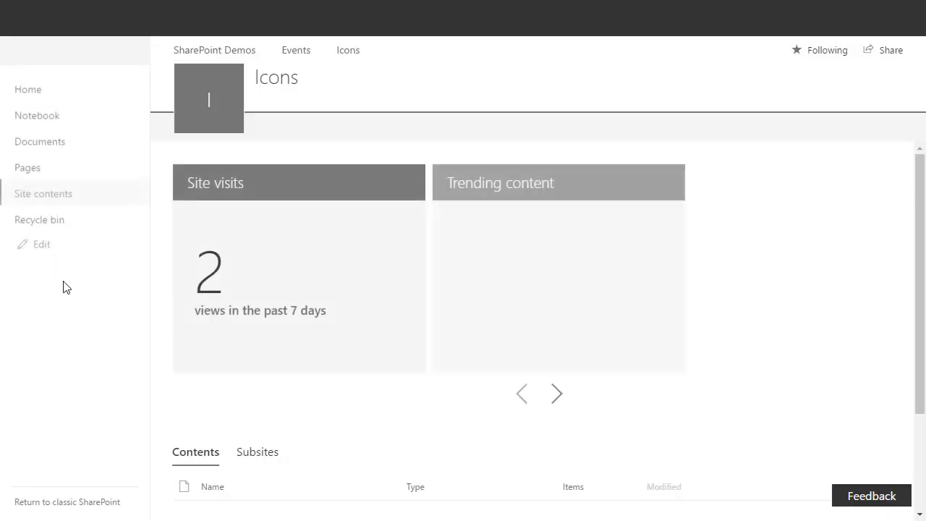
pyautogui.click(301, 142)
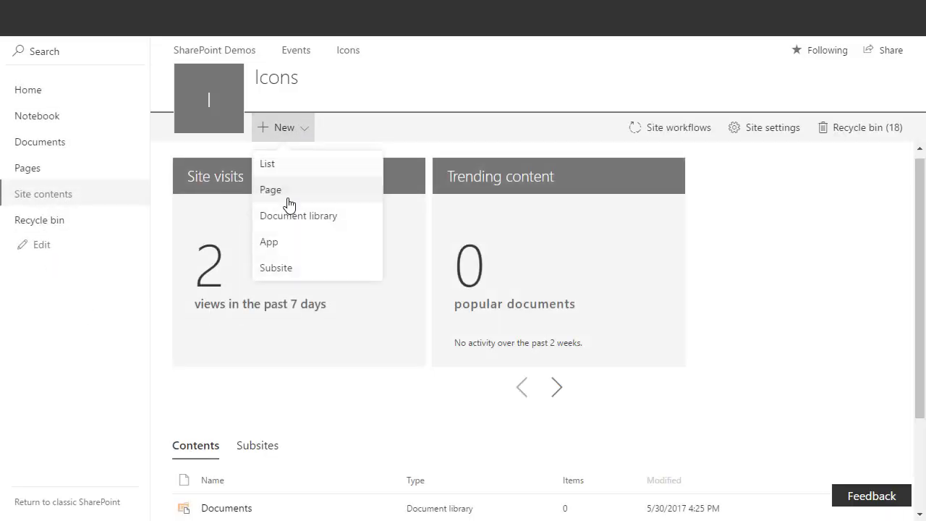
pyautogui.click(270, 250)
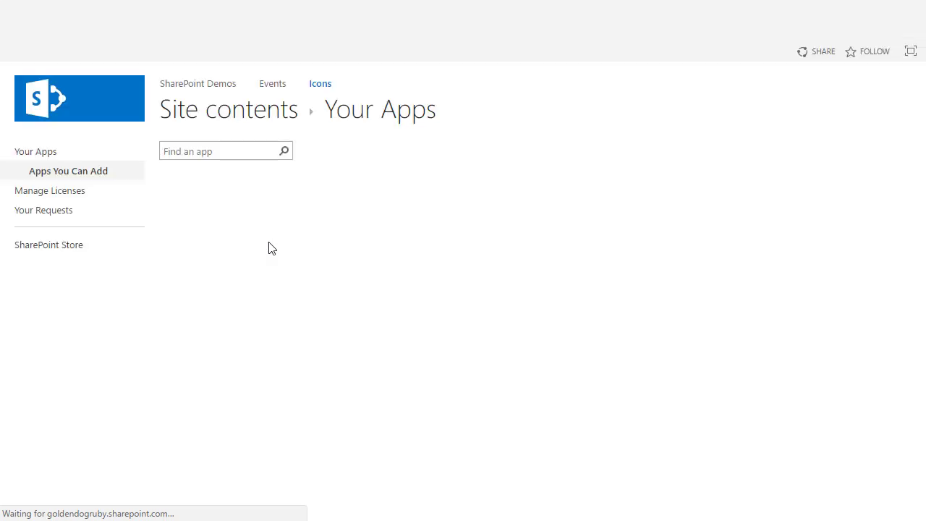
pyautogui.scroll(-4, 289, 260)
pyautogui.scroll(-2, 303, 272)
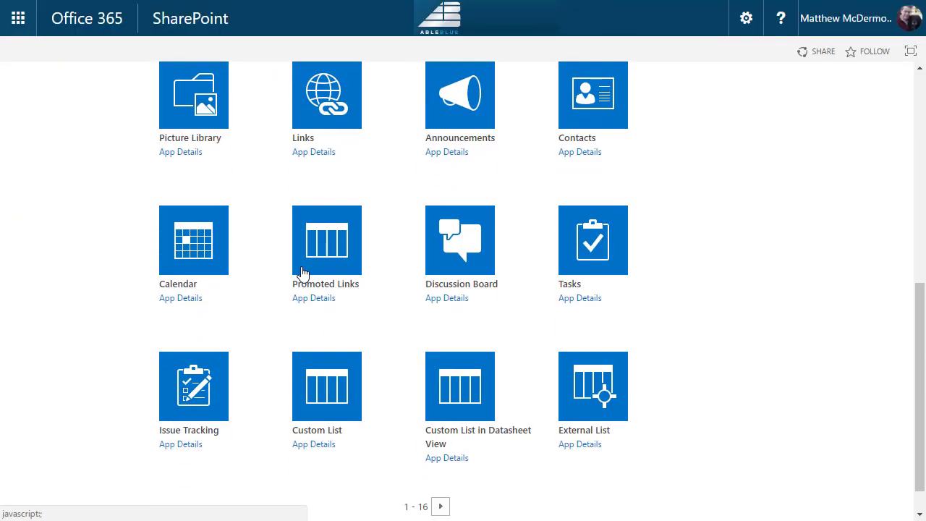
pyautogui.click(305, 290)
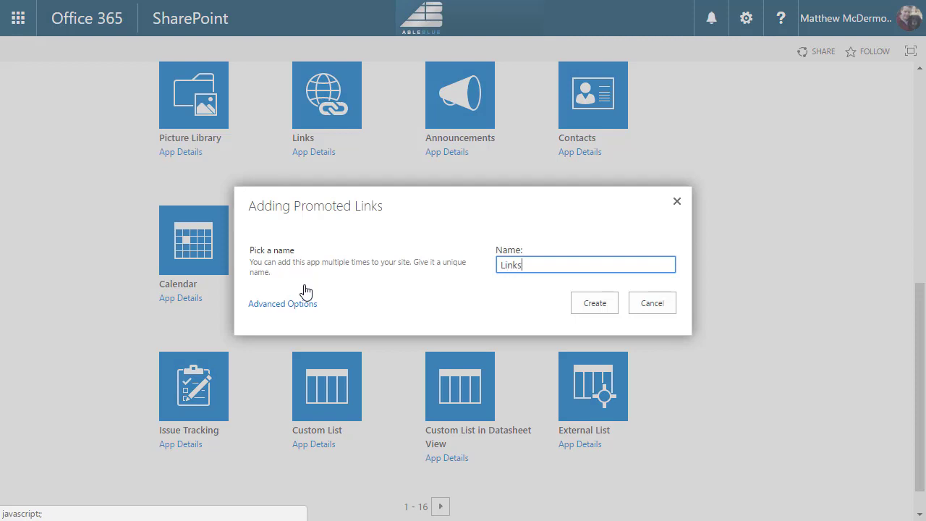
pyautogui.click(600, 310)
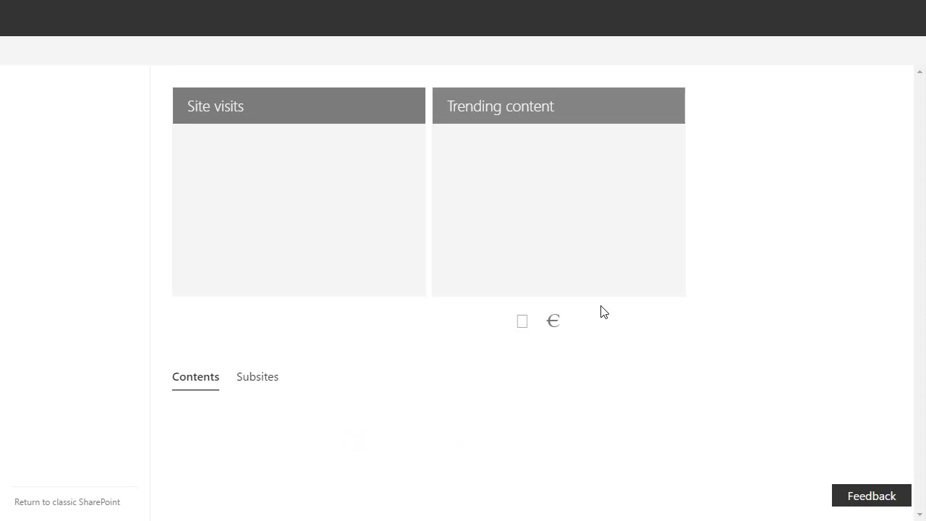
pyautogui.scroll(-2, 601, 311)
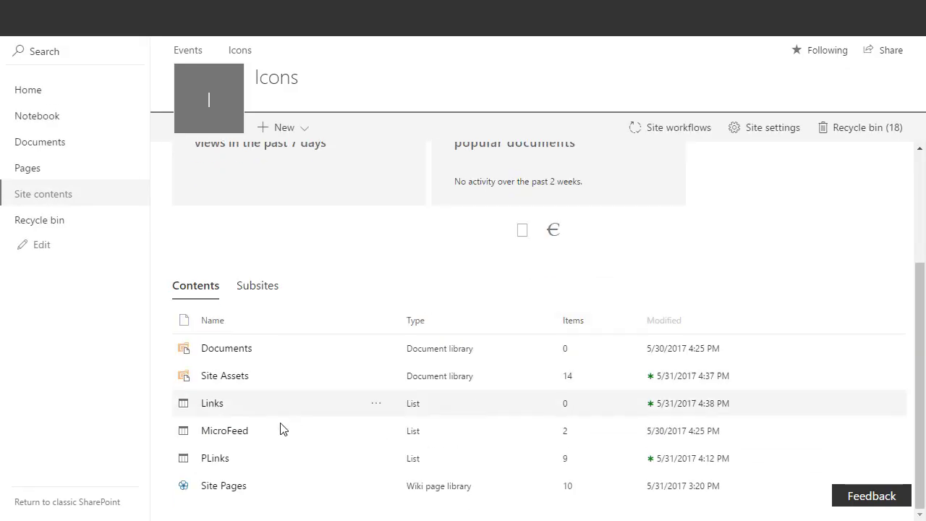
pyautogui.click(213, 406)
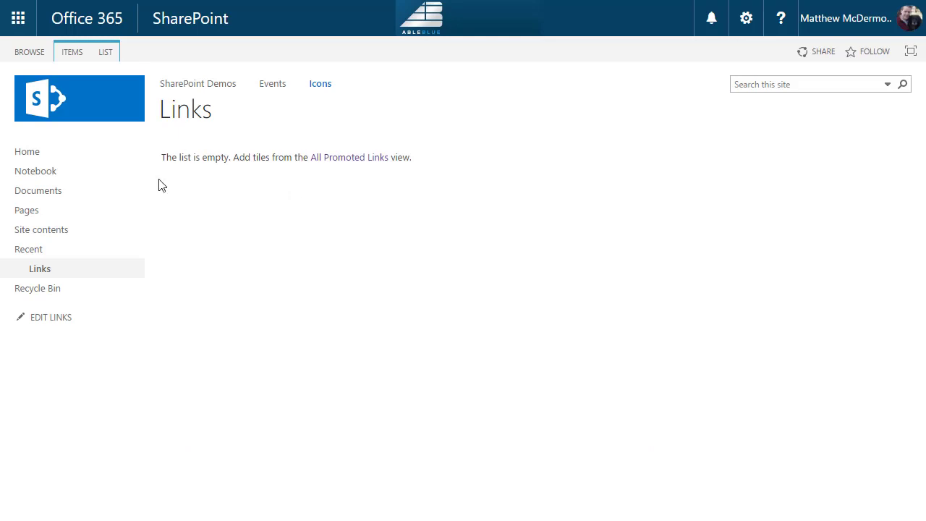
# - In the All Promoted Links view, start a new item titled Announcements with matching descriptions
pyautogui.click(347, 160)
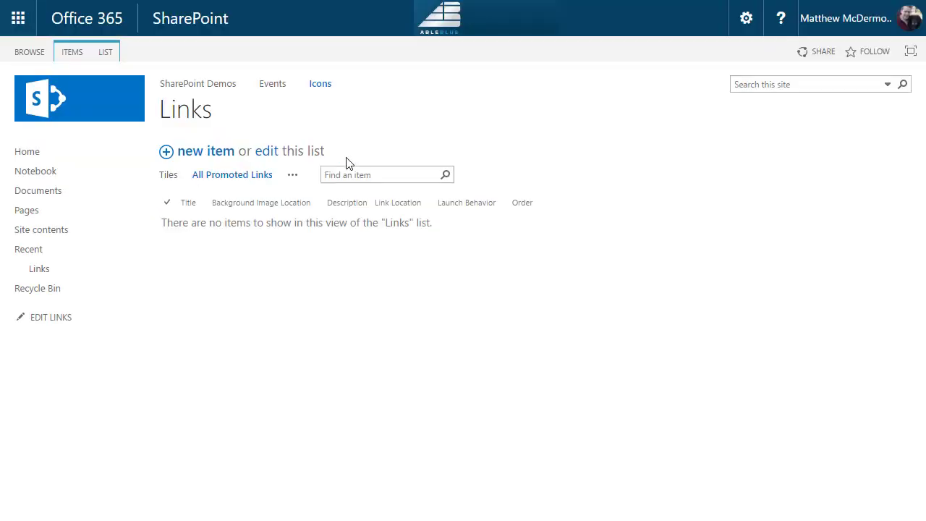
pyautogui.click(212, 157)
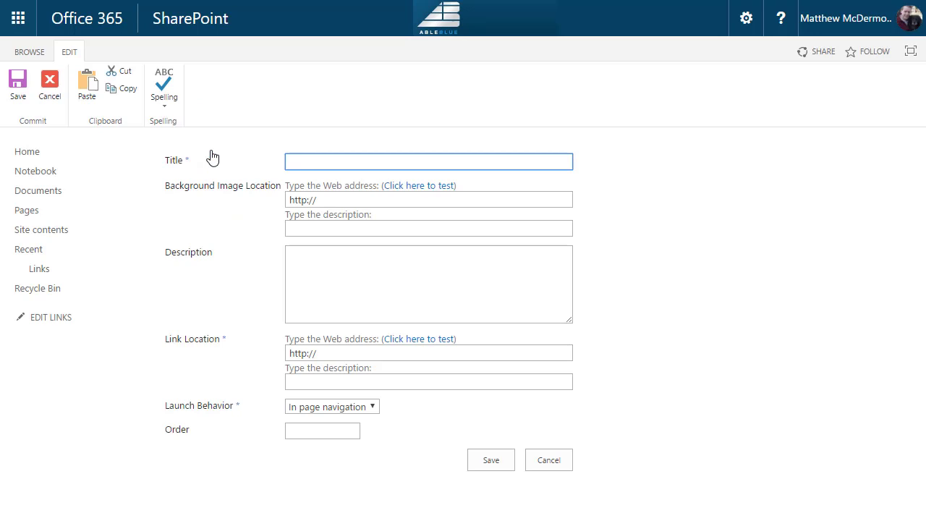
pyautogui.click(332, 161)
pyautogui.write('Announcements')
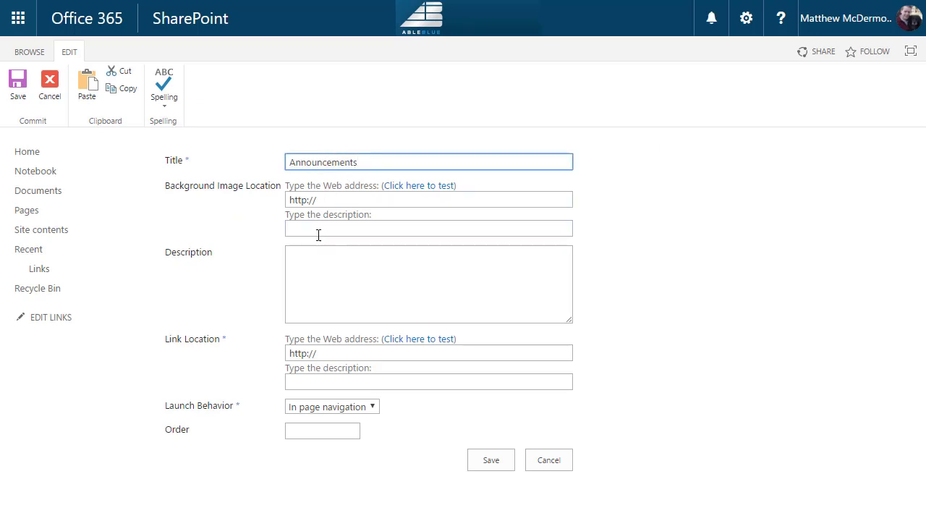
pyautogui.click(312, 229)
pyautogui.write('Announcements')
pyautogui.click(299, 382)
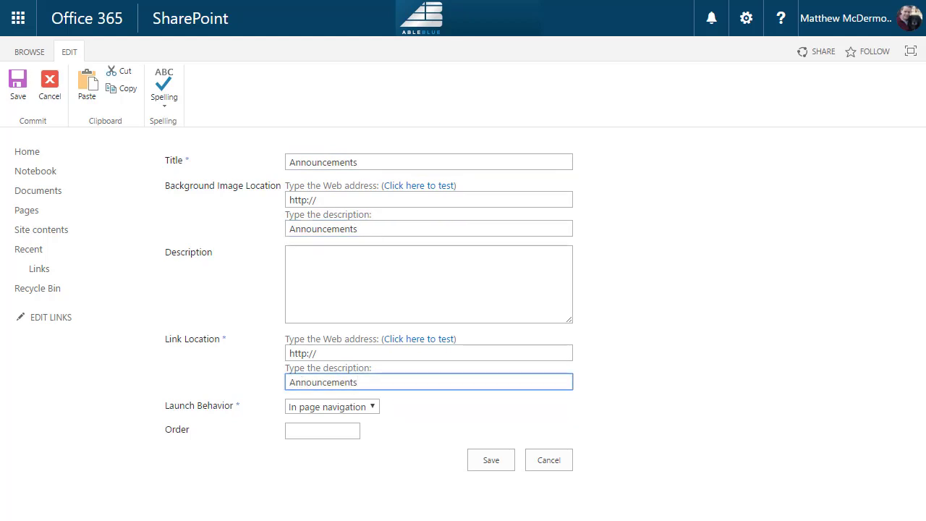
pyautogui.press('Tab')
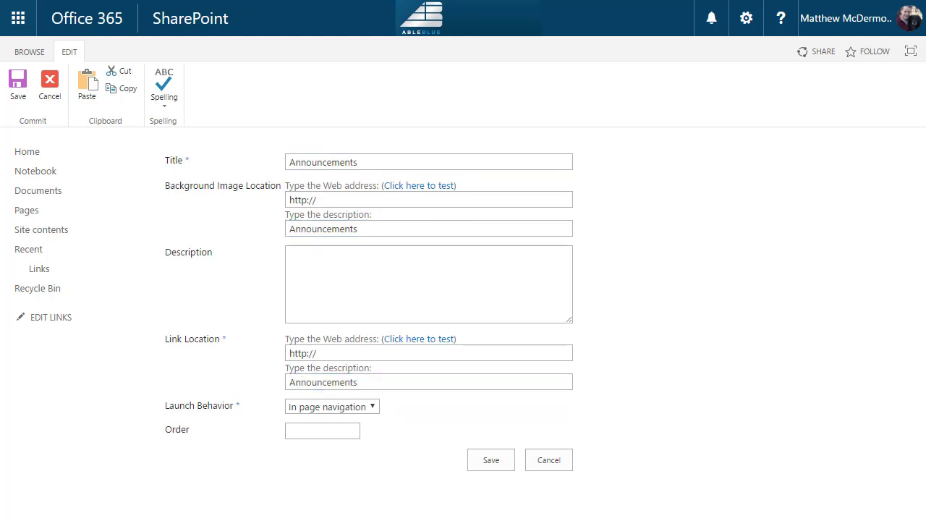
# - Set image description 'News and Announcements', paste the Megaphone.png and announcements page URLs, choose New tab, and save
pyautogui.doubleClick(317, 228)
pyautogui.write('News and Announcements')
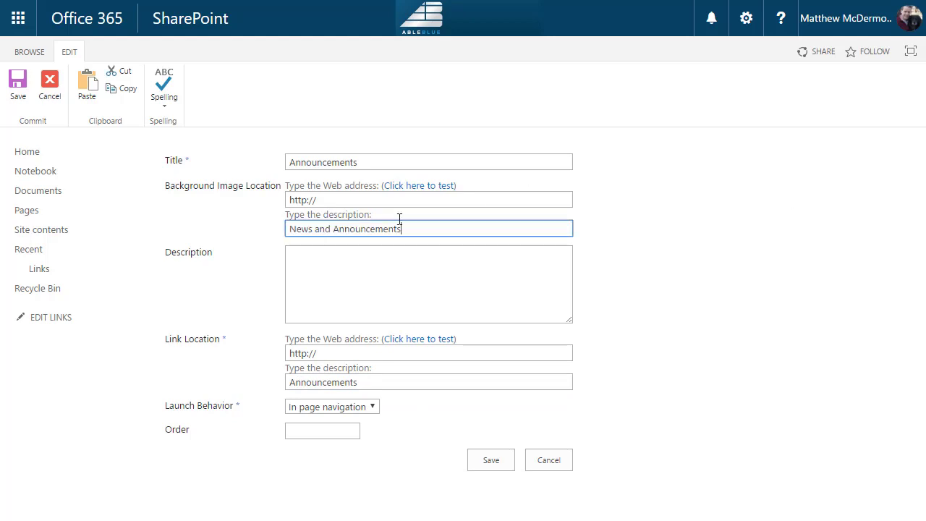
pyautogui.click(367, 199)
pyautogui.hotkey('ctrl', 'v')
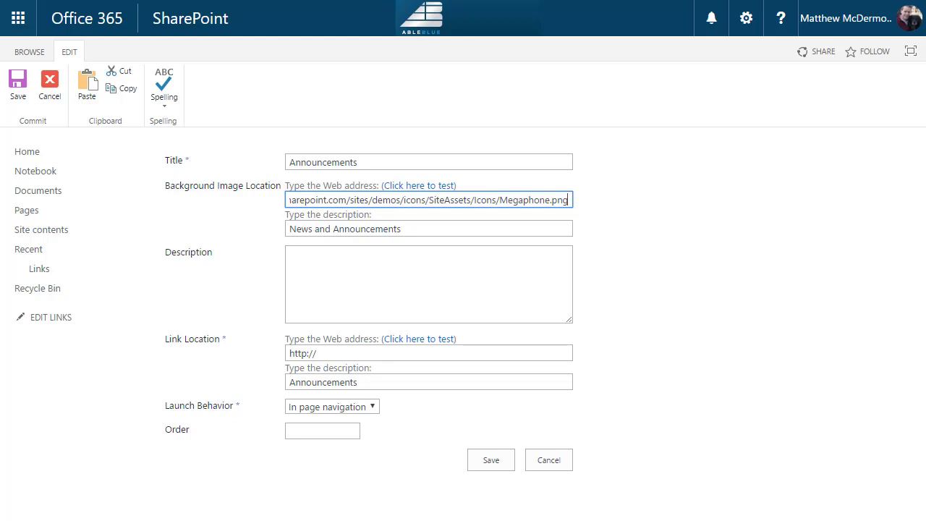
pyautogui.press('Tab')
pyautogui.click(435, 356)
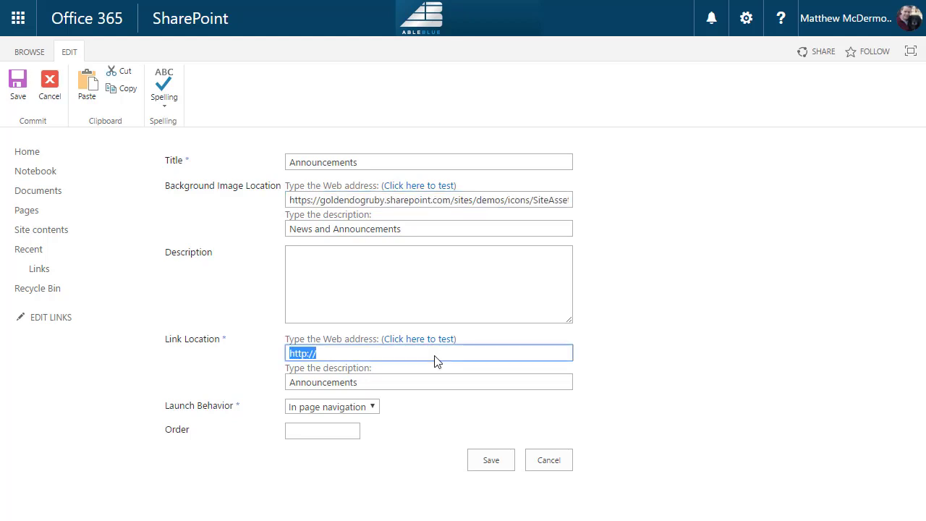
pyautogui.hotkey('ctrl', 'v')
pyautogui.click(375, 408)
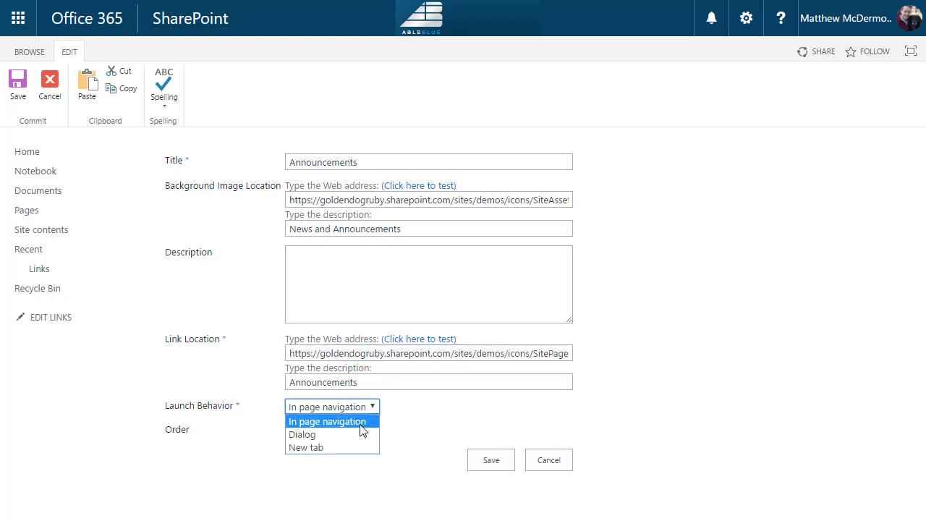
pyautogui.click(322, 446)
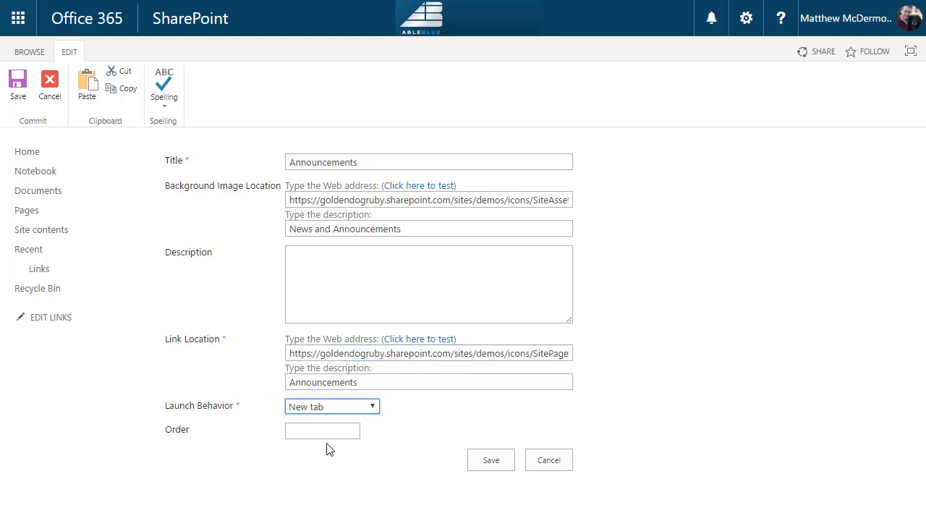
pyautogui.click(511, 464)
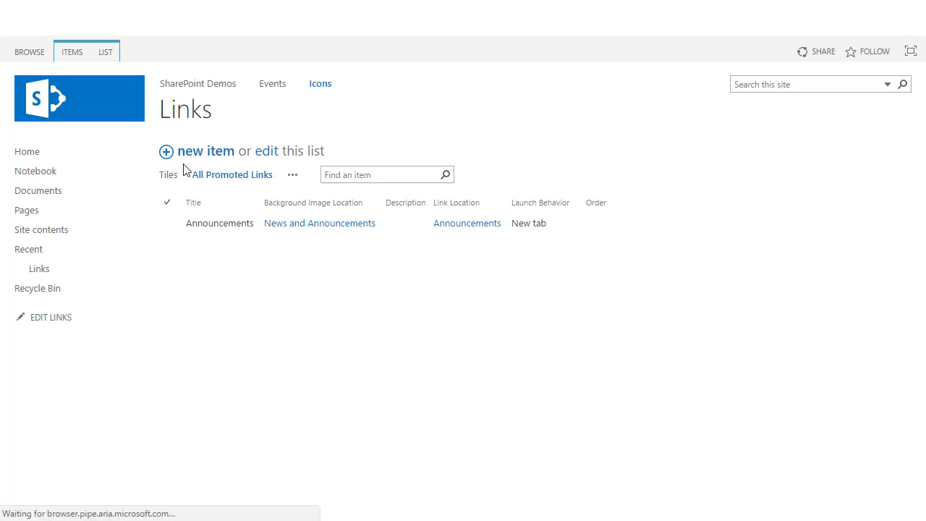
# - Switch the Links list to Tiles view and check that the Announcements tile opens its page
pyautogui.click(166, 178)
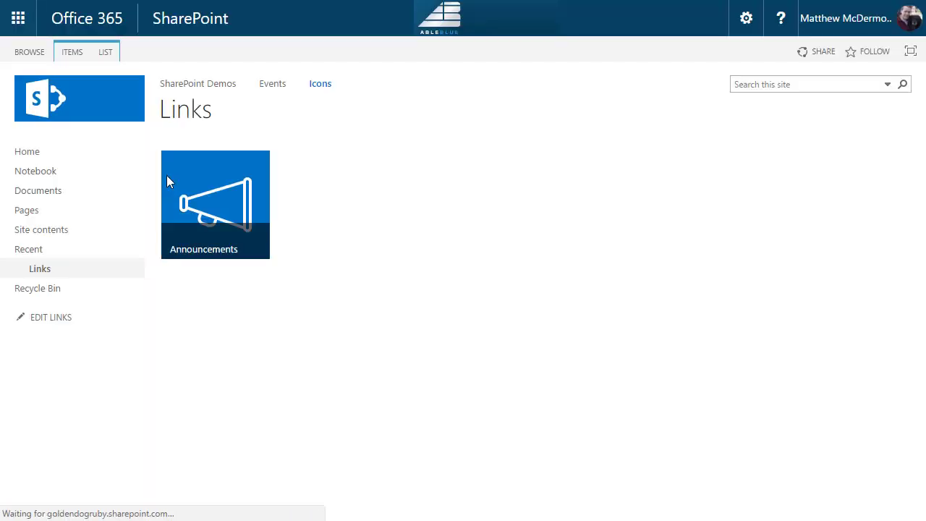
pyautogui.click(212, 211)
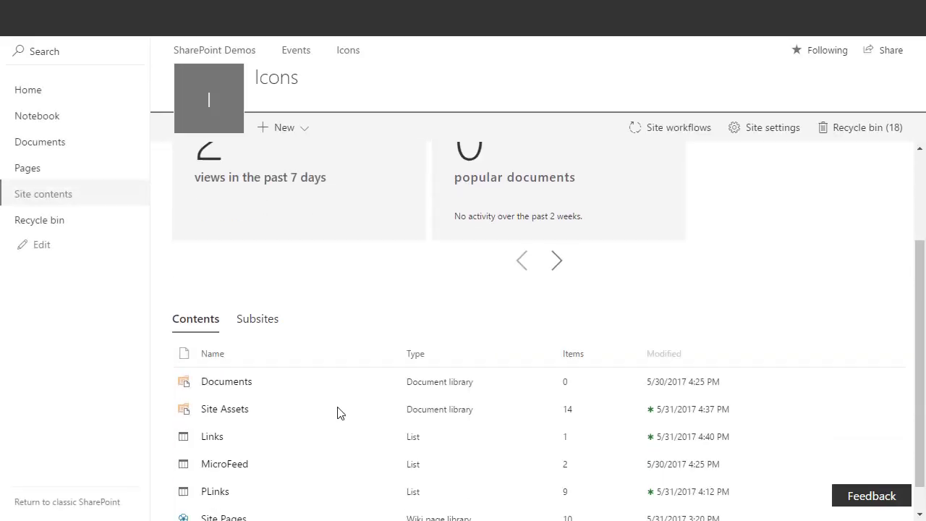
pyautogui.click(212, 406)
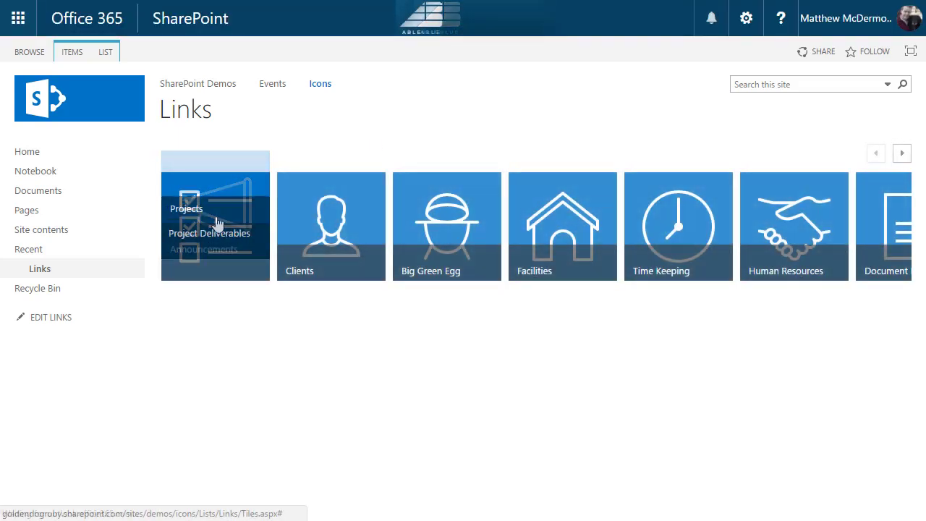
# - Page the tile carousel forward and back through all nine tiles
pyautogui.click(903, 155)
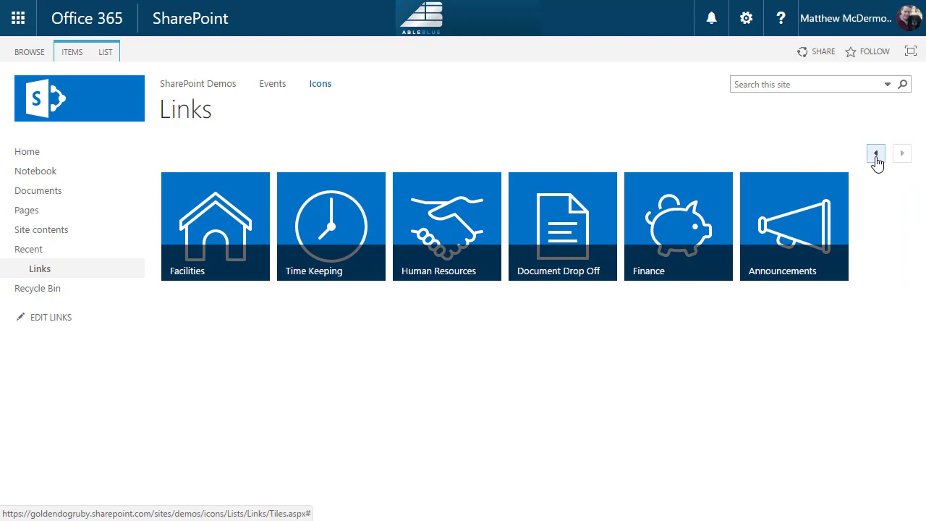
pyautogui.click(877, 159)
pyautogui.click(903, 154)
pyautogui.click(876, 155)
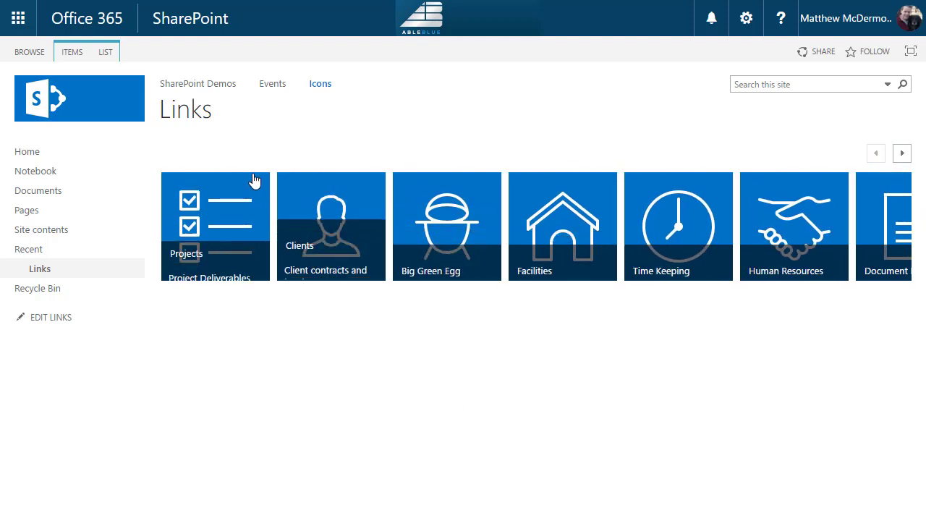
# - Review the items in the All Promoted Links view, then return to the Icons home page
pyautogui.click(106, 56)
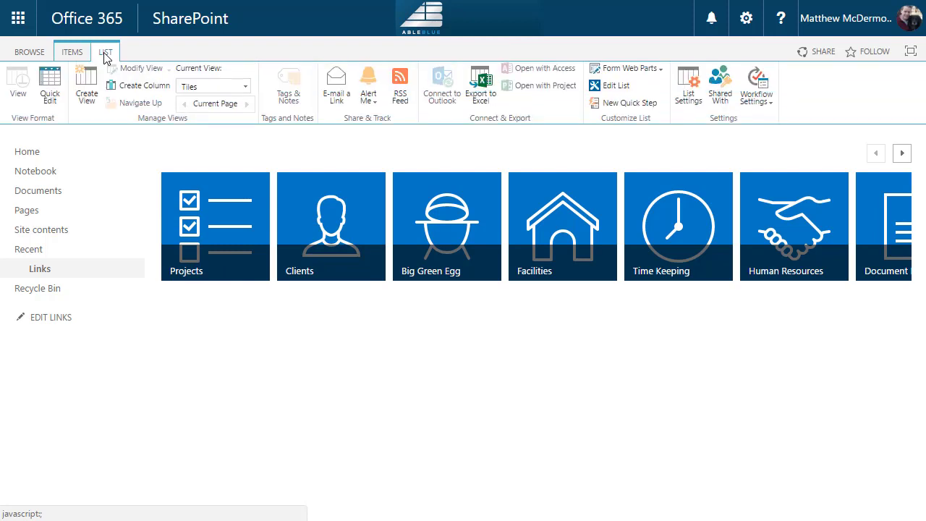
pyautogui.click(207, 90)
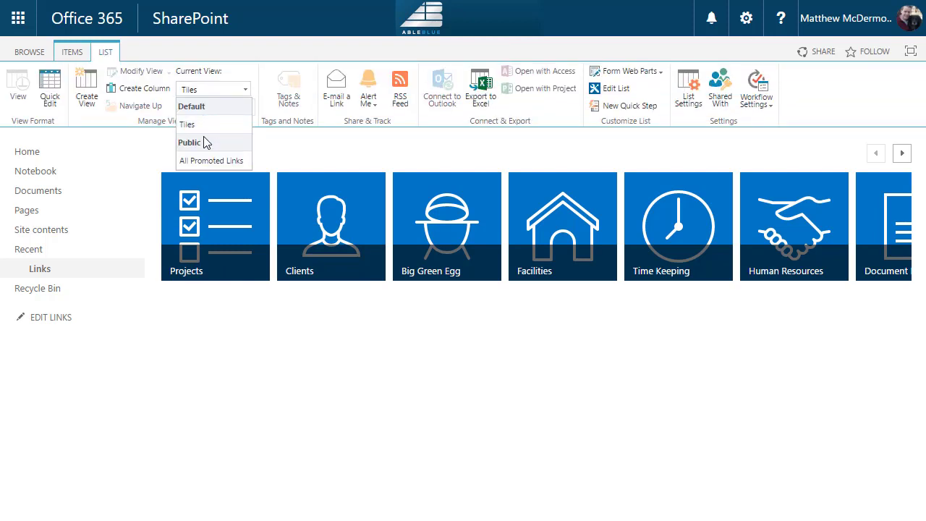
pyautogui.click(206, 161)
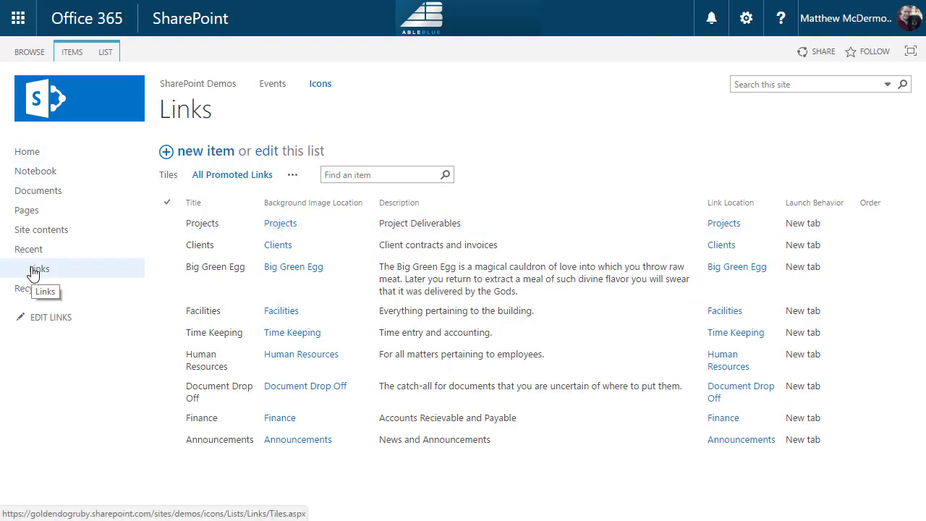
pyautogui.click(51, 109)
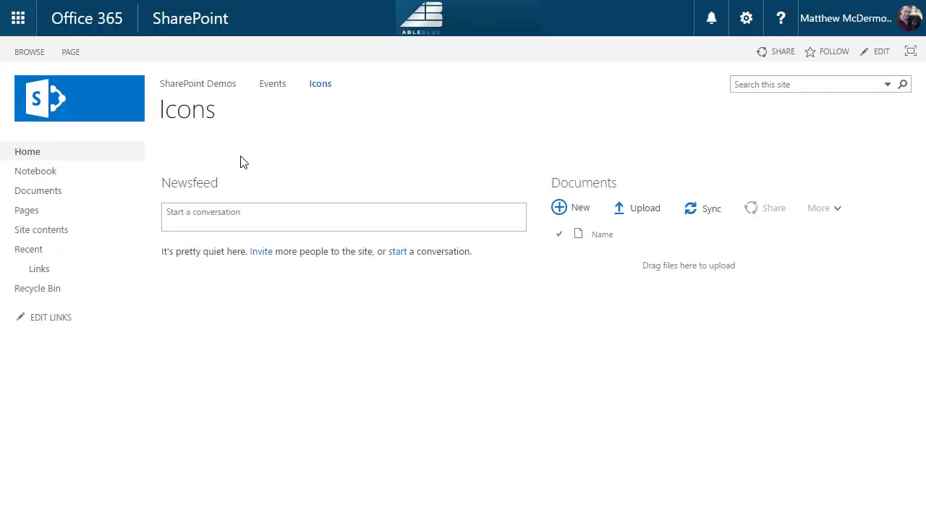
# - Put the home page in edit mode and insert the Links app part at the top
pyautogui.click(70, 53)
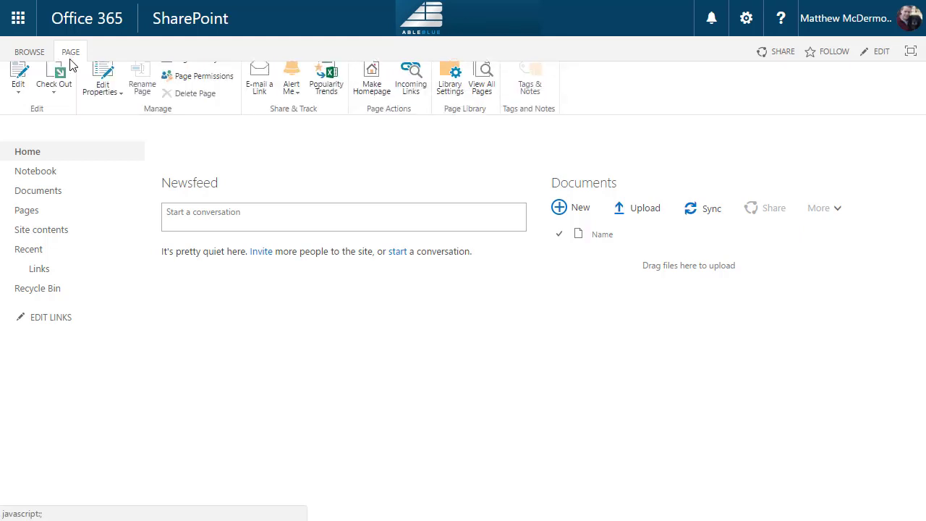
pyautogui.click(19, 85)
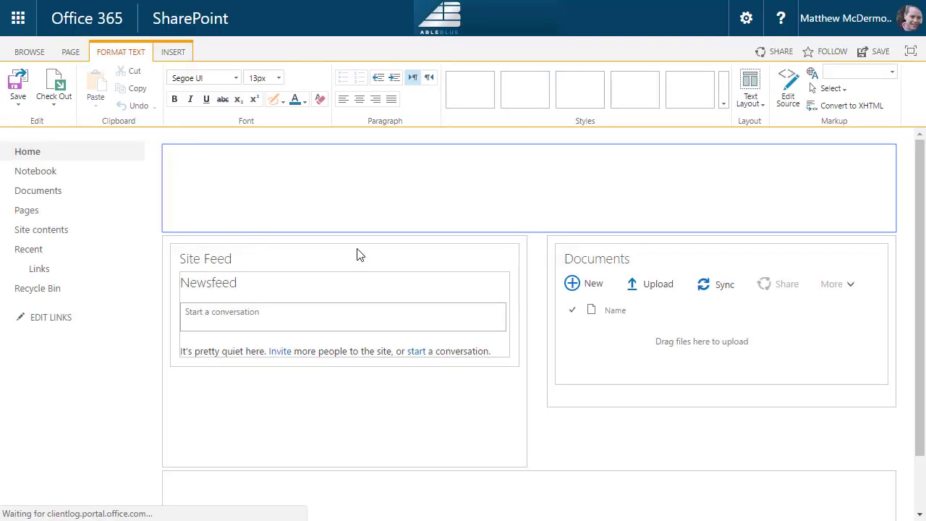
pyautogui.click(174, 52)
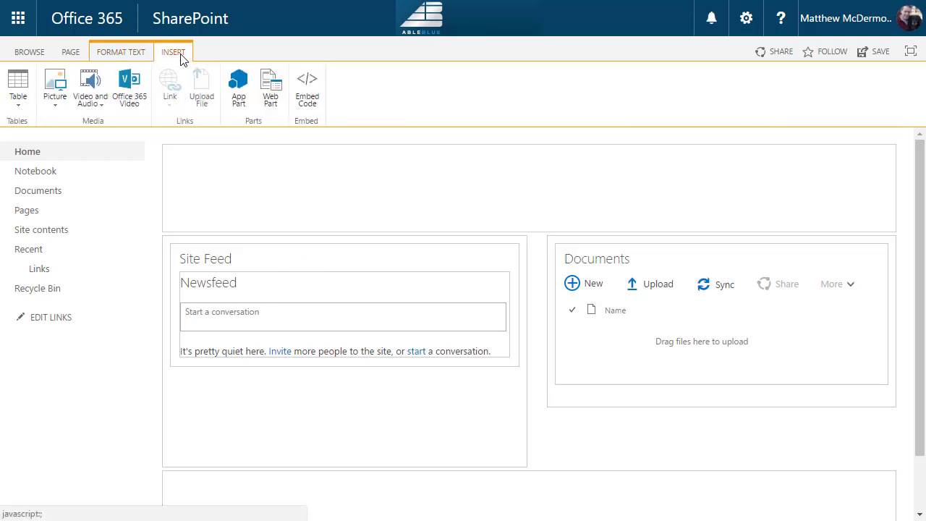
pyautogui.click(242, 92)
pyautogui.click(36, 180)
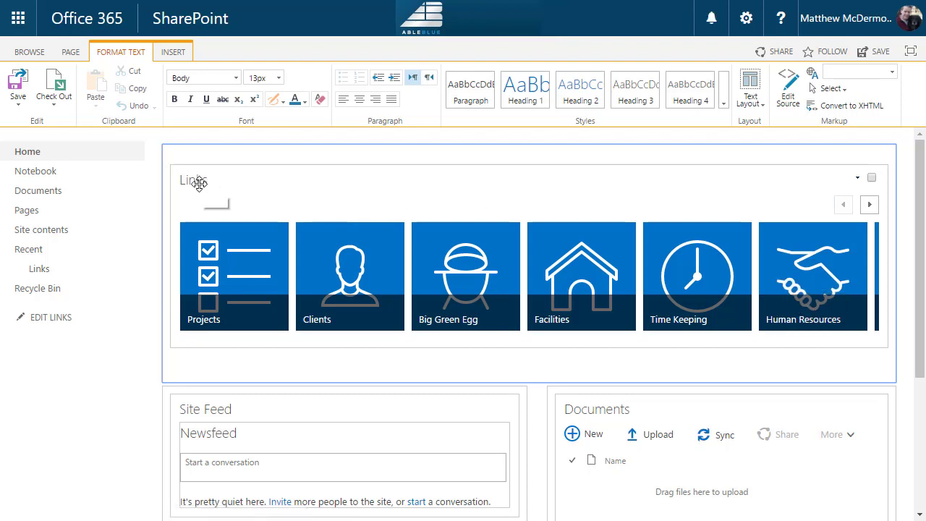
# - In the Links web part's Appearance settings, replace the title Links with Welcome!
pyautogui.click(859, 183)
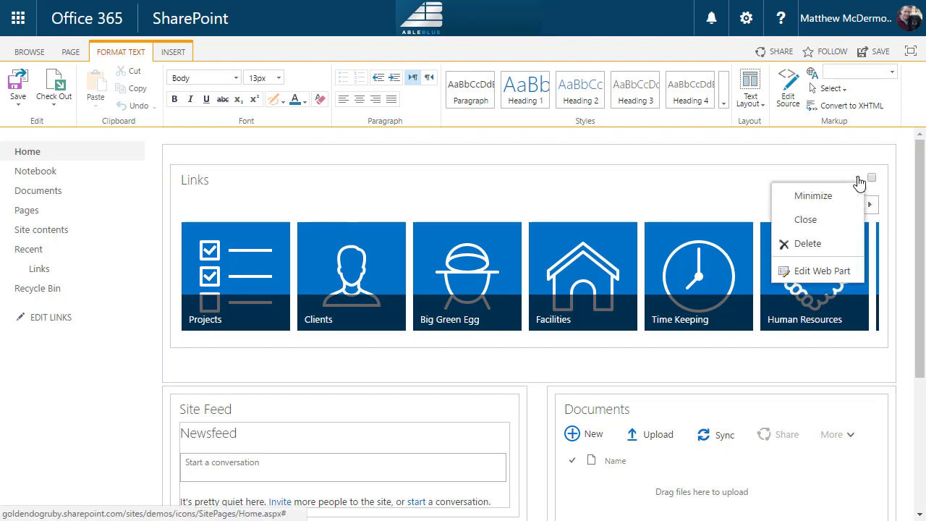
pyautogui.click(804, 266)
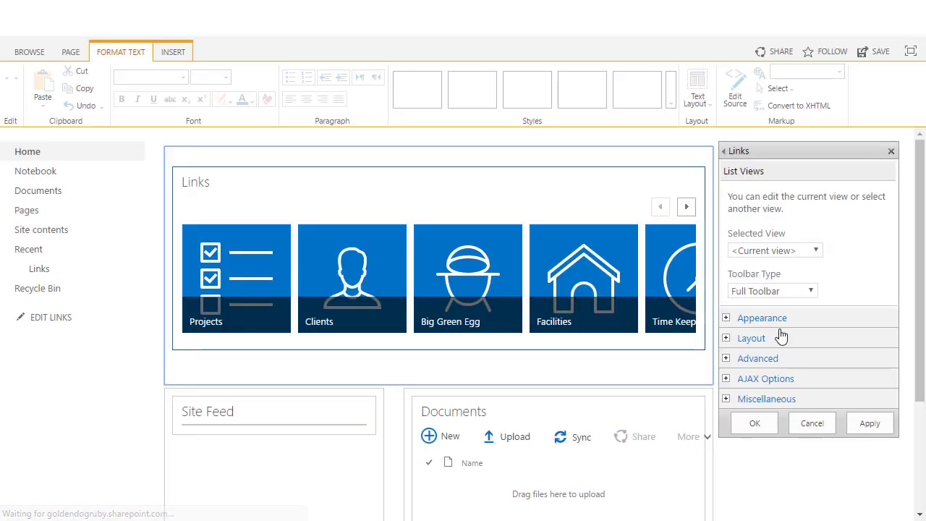
pyautogui.click(726, 317)
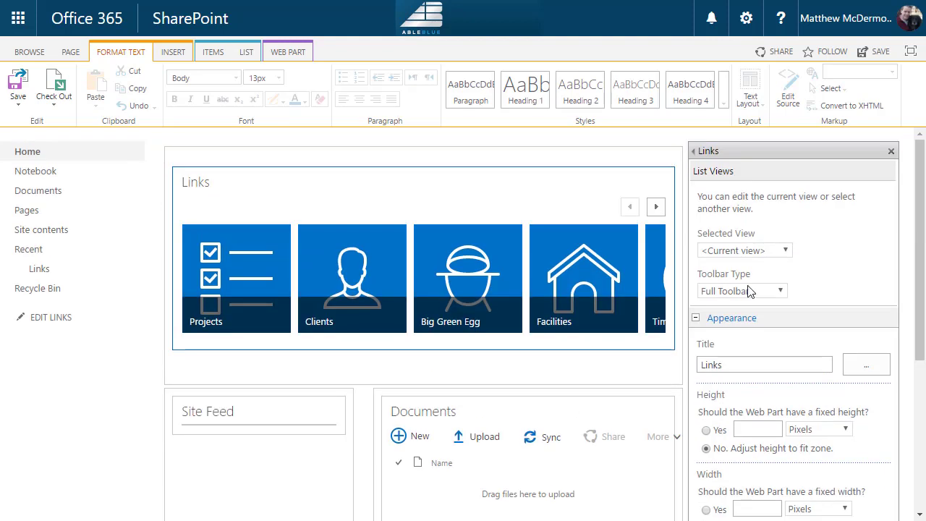
pyautogui.moveTo(748, 364); pyautogui.dragTo(627, 371)
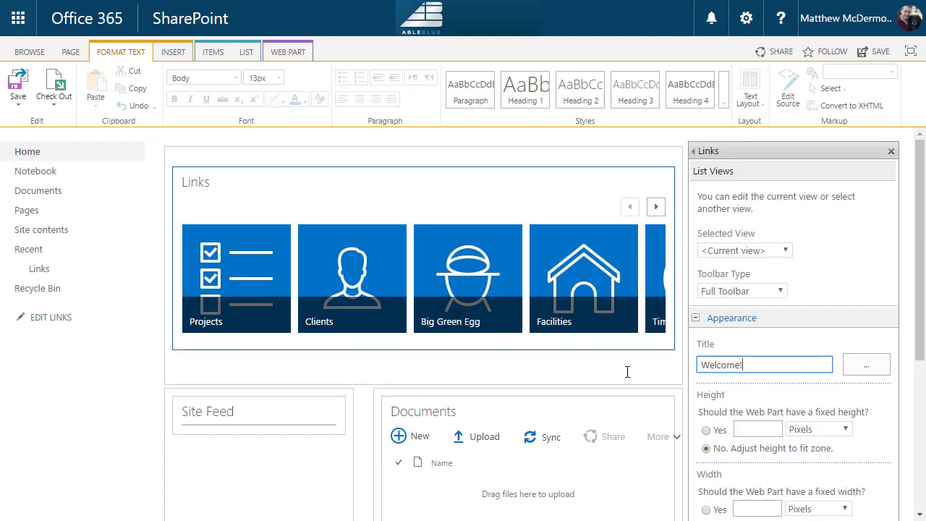
pyautogui.scroll(-4, 923, 463)
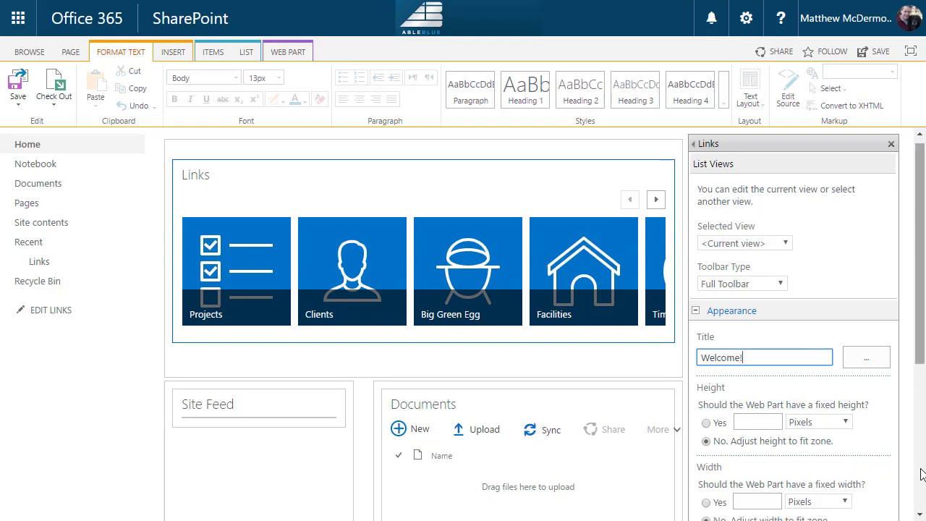
# - Apply the Welcome! title, drag the tiles into the left column and Site Feed under Documents
pyautogui.click(739, 481)
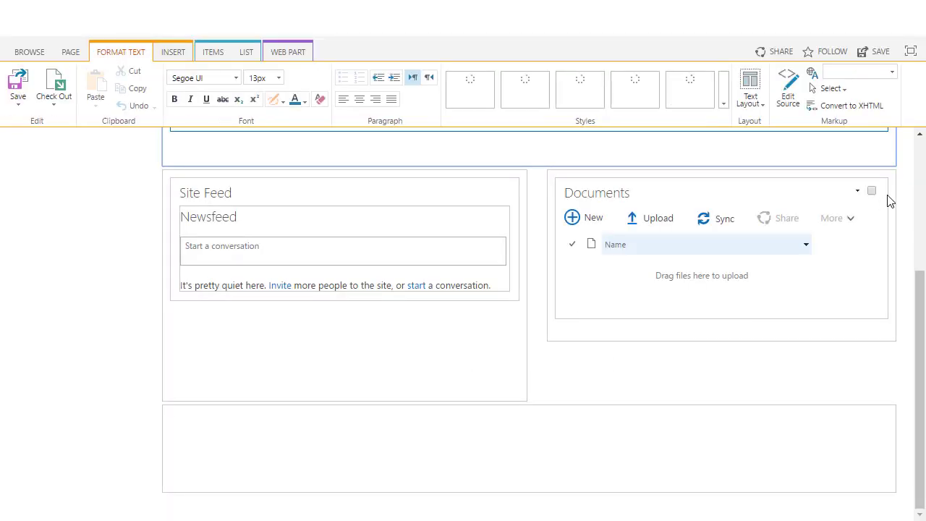
pyautogui.scroll(3, 917, 164)
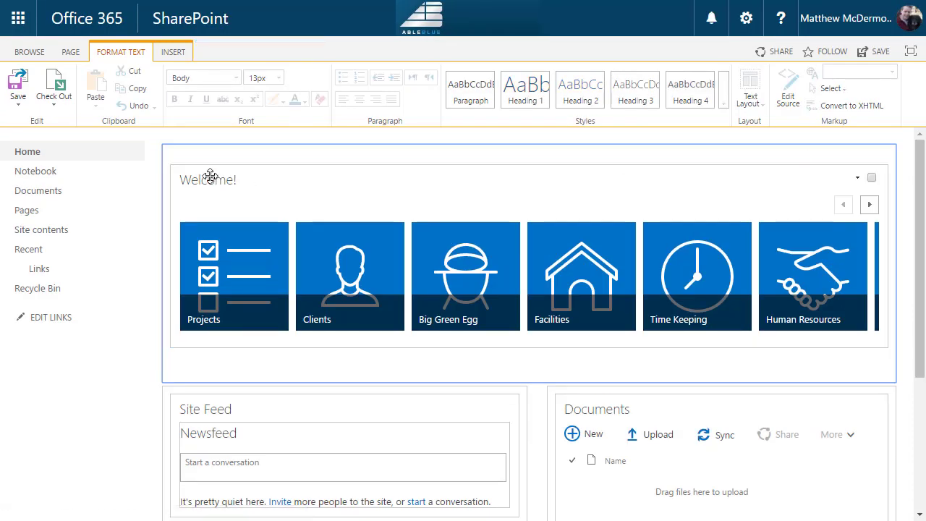
pyautogui.click(289, 169)
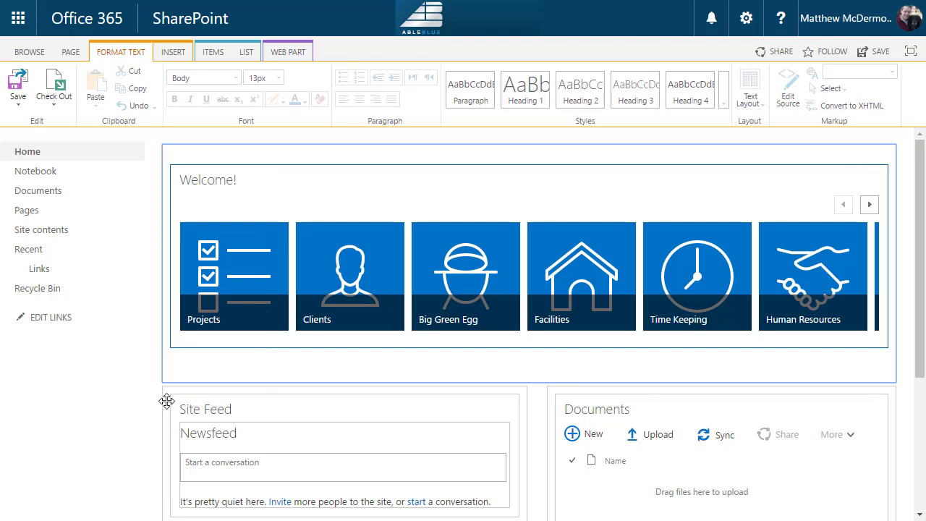
pyautogui.moveTo(166, 401); pyautogui.dragTo(167, 402)
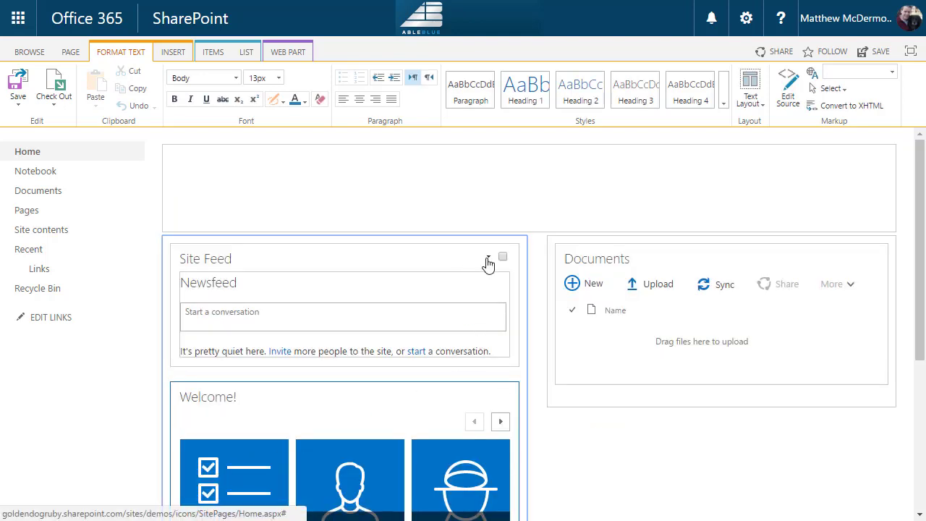
pyautogui.moveTo(394, 261); pyautogui.dragTo(644, 401)
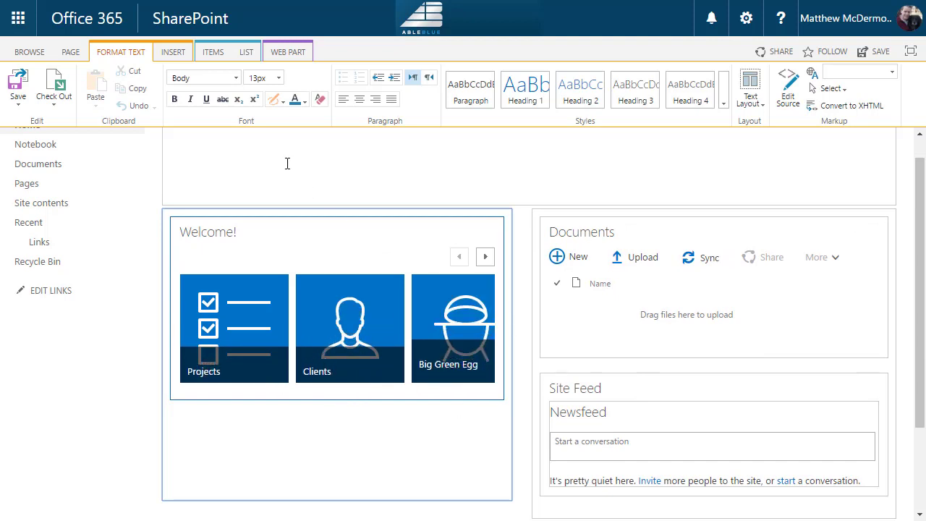
# - Save the rearranged home page and reopen it in edit mode
pyautogui.click(867, 58)
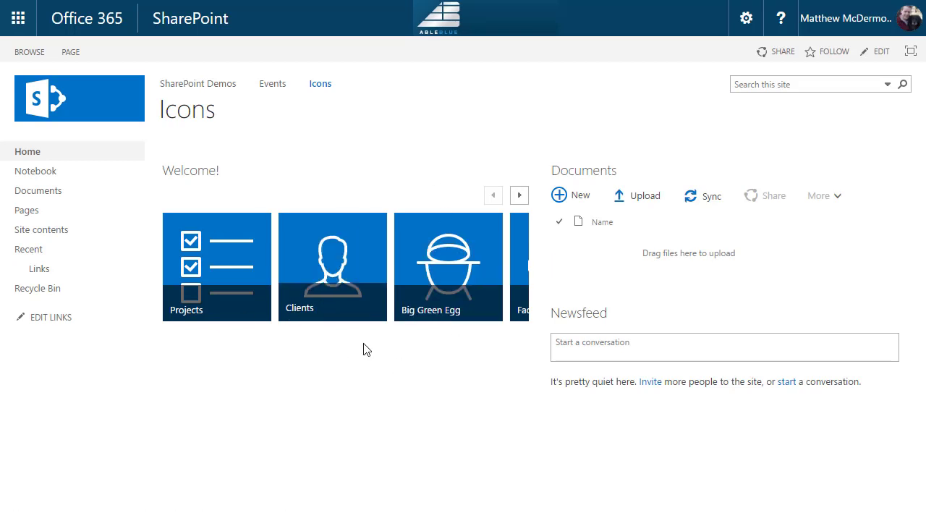
pyautogui.click(878, 54)
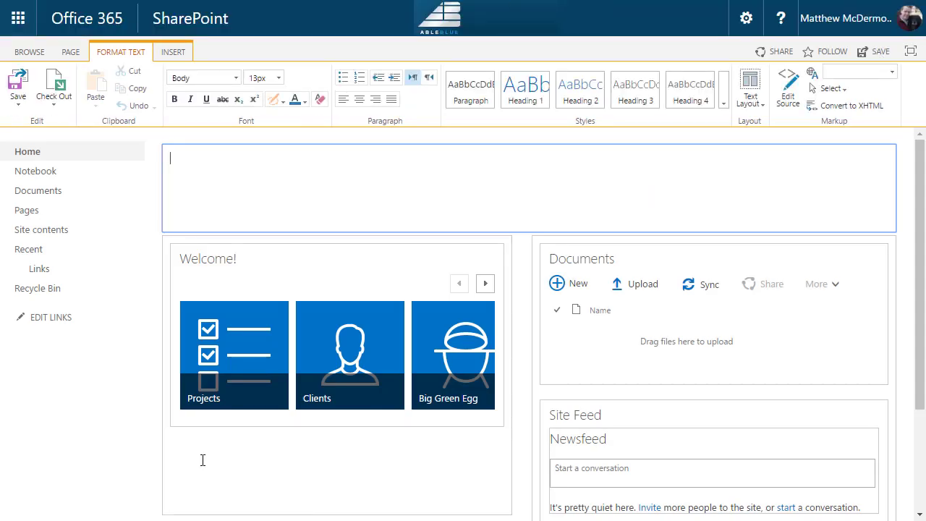
# - Insert a Script Editor web part from the Media and Content category below the Welcome! tiles
pyautogui.click(171, 55)
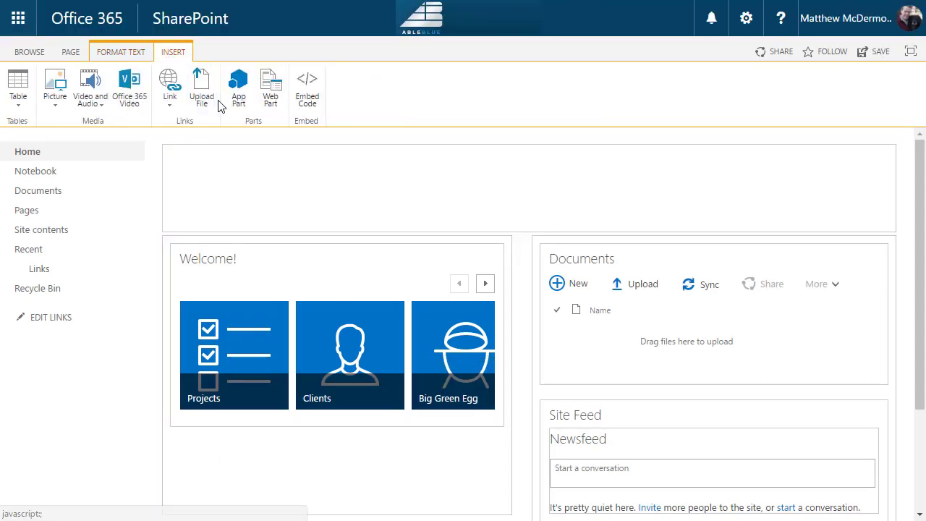
pyautogui.click(270, 93)
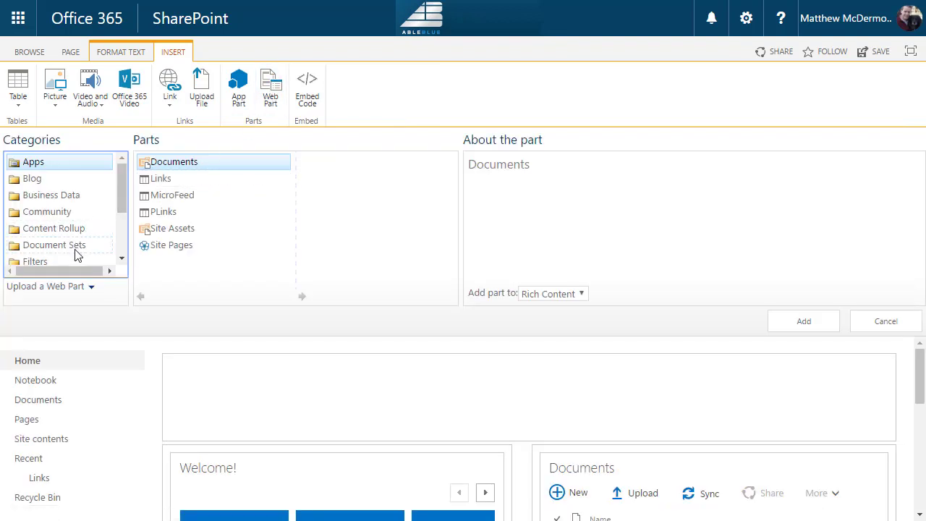
pyautogui.scroll(-3, 81, 222)
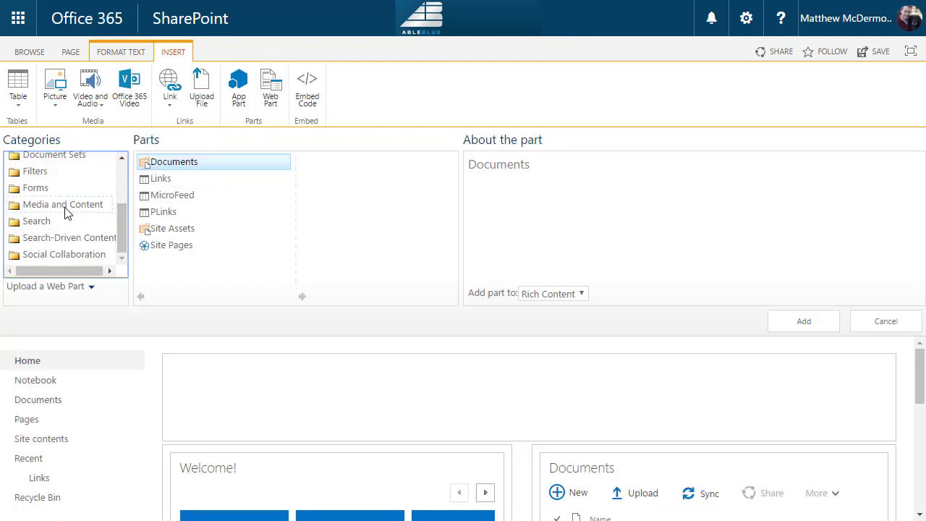
pyautogui.click(65, 208)
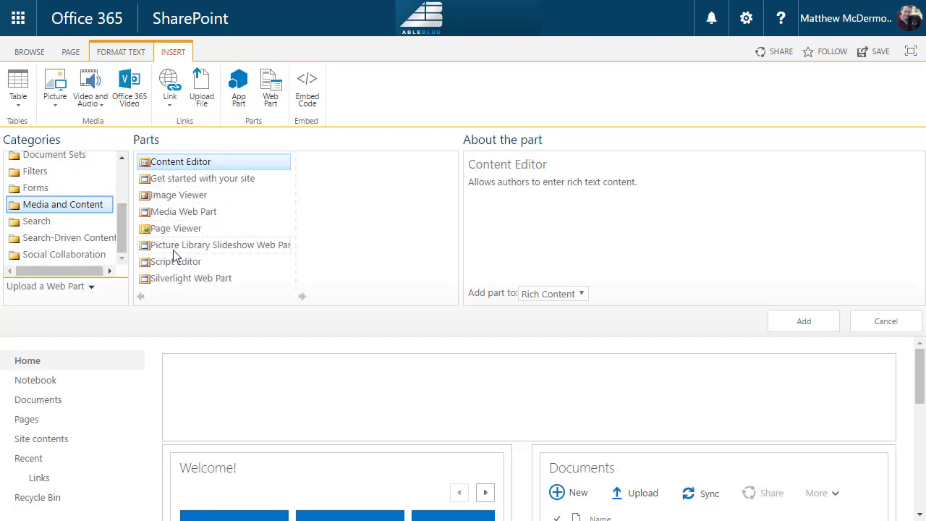
pyautogui.click(175, 262)
pyautogui.click(791, 328)
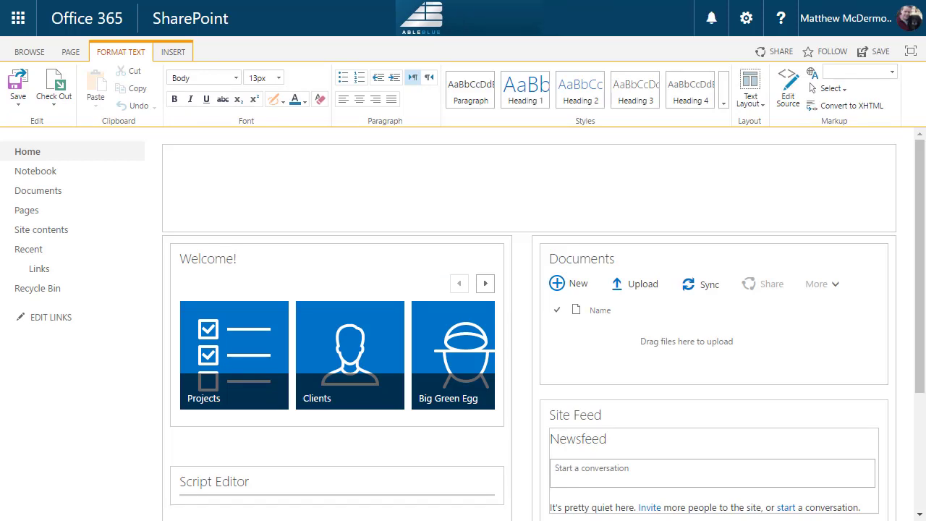
# - Paste the tile-wrapping CSS and Icons by Icons8 link into the Script Editor snippet and apply it
pyautogui.click(474, 481)
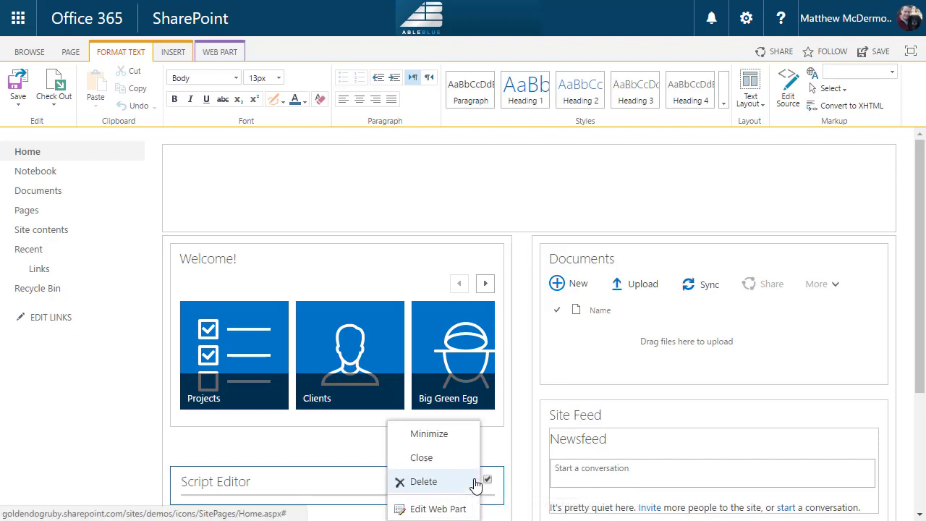
pyautogui.click(429, 510)
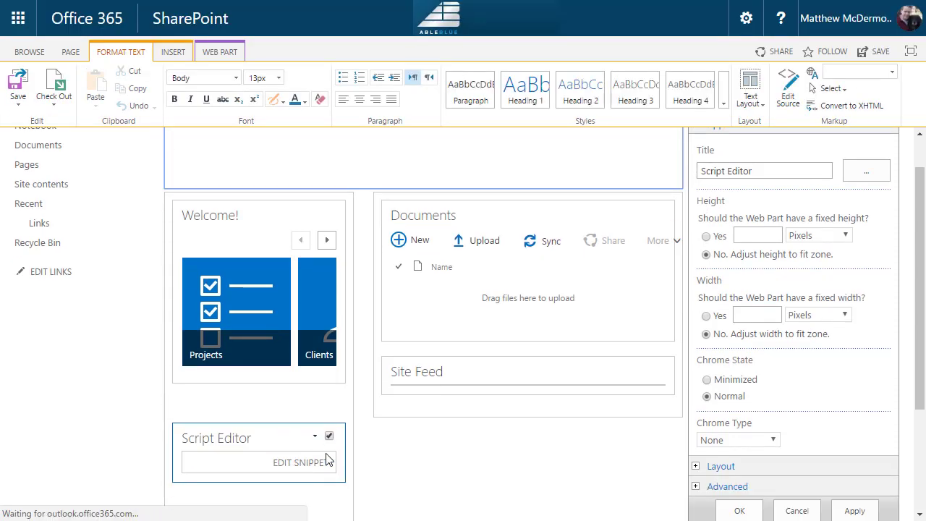
pyautogui.click(294, 384)
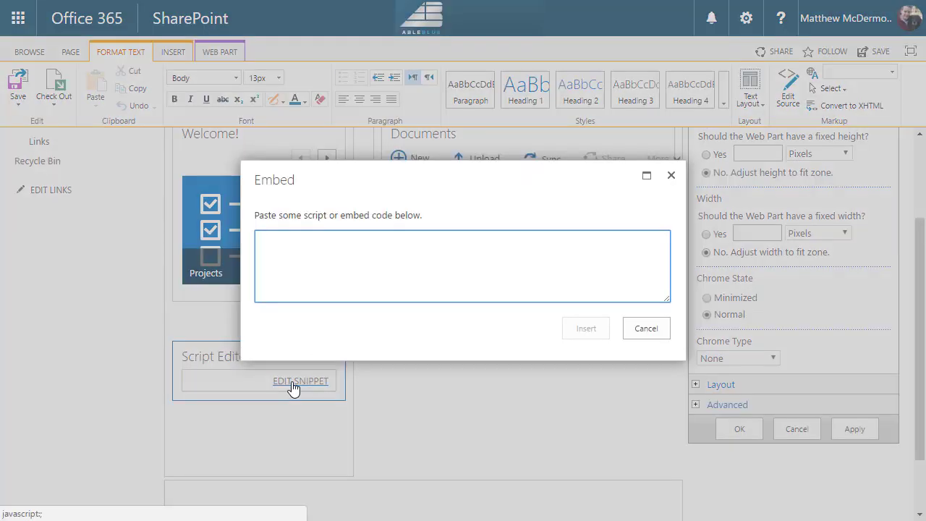
pyautogui.write('<style type="text/css"> .ms-promlink-body {max-width:100%;} .ms-promlink-headerNav {display: none;} </style> <a href="http://icons8.com" target="_blank">Icons by Icons8</a>')
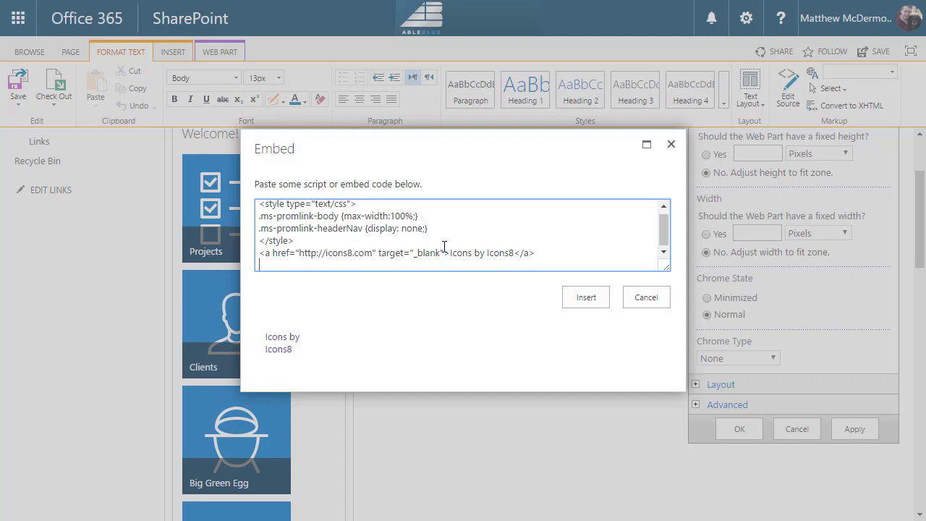
pyautogui.click(588, 299)
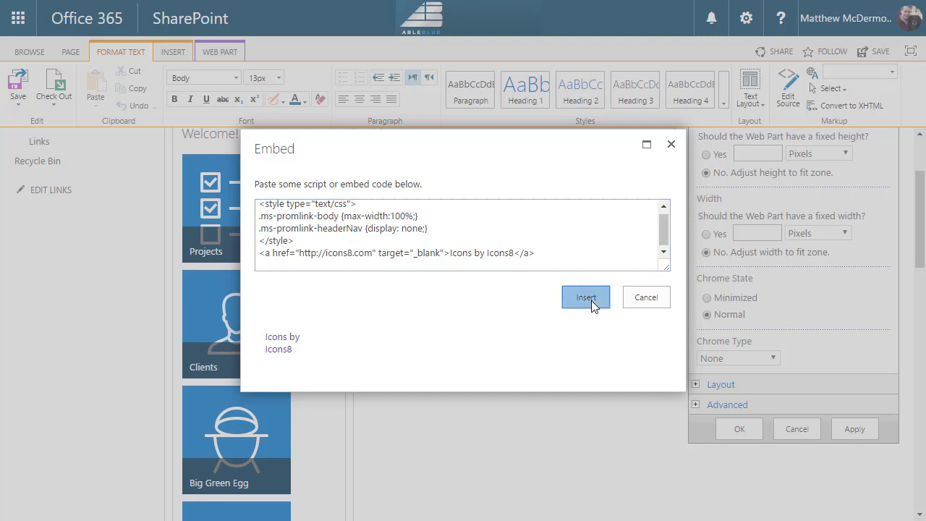
pyautogui.click(740, 429)
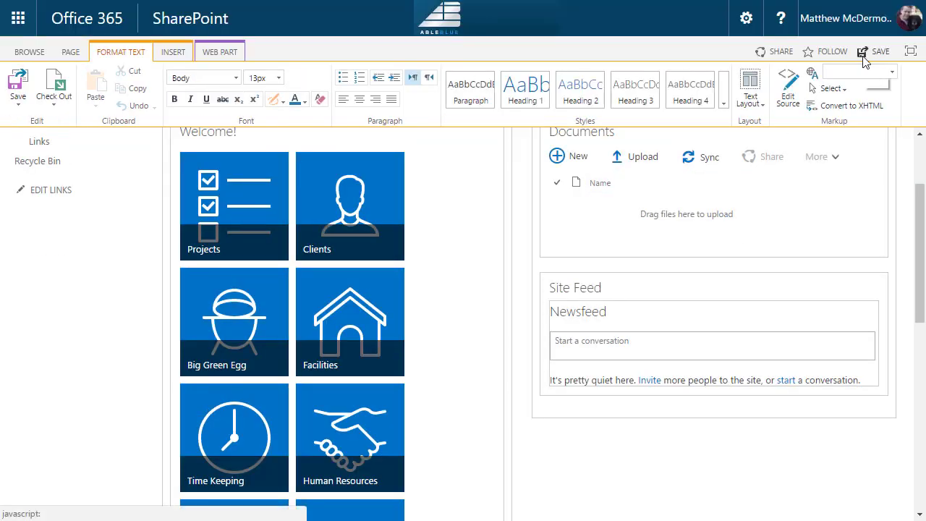
# - Save the home page, then review the three-by-three Welcome tile grid and the Icons by Icons8 credit
pyautogui.click(863, 58)
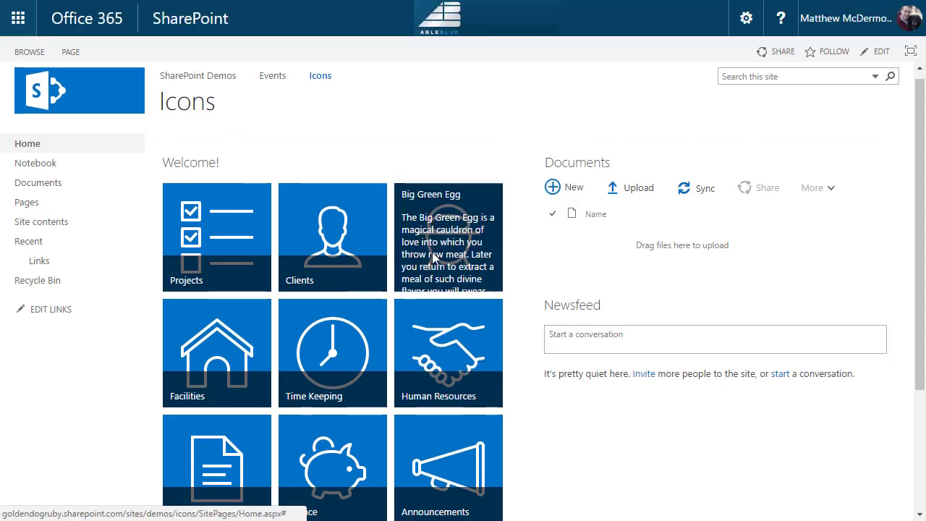
pyautogui.scroll(-2, 434, 267)
pyautogui.scroll(2, 434, 260)
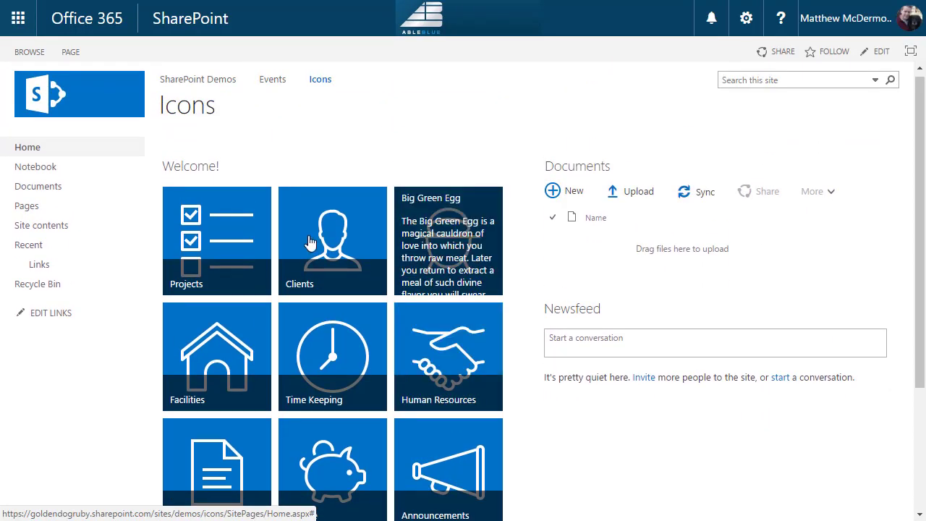
pyautogui.scroll(-1, 418, 393)
pyautogui.scroll(-1, 419, 389)
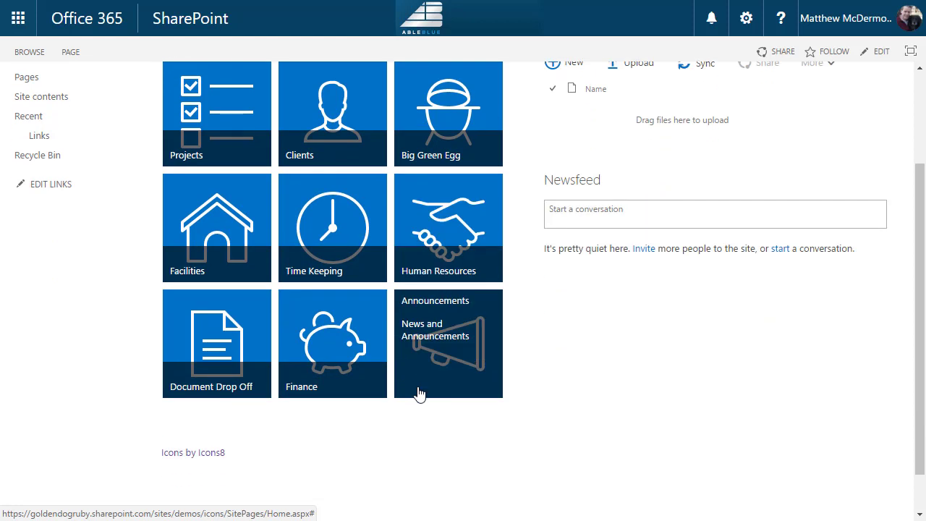
pyautogui.scroll(2, 427, 390)
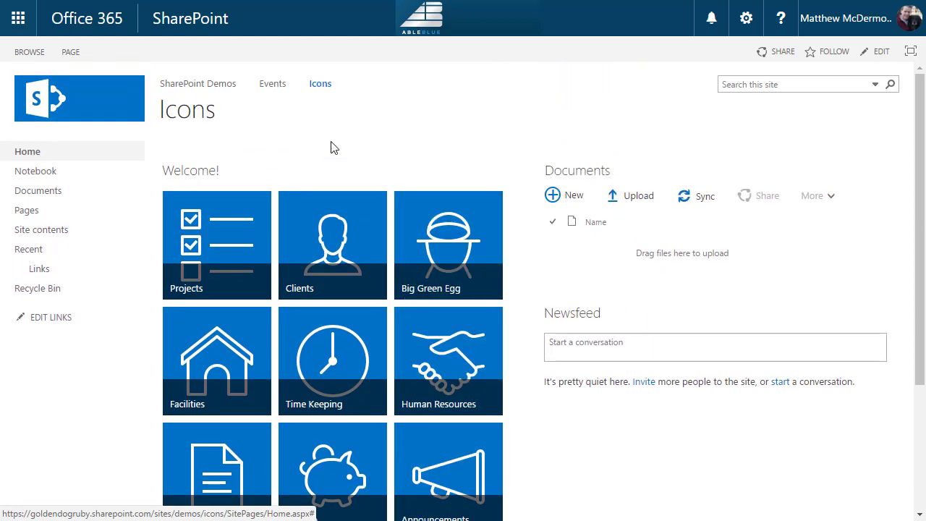
# - Edit the page, try the sidebar, three-column and one-column text layouts, then save it with Two columns
pyautogui.click(72, 55)
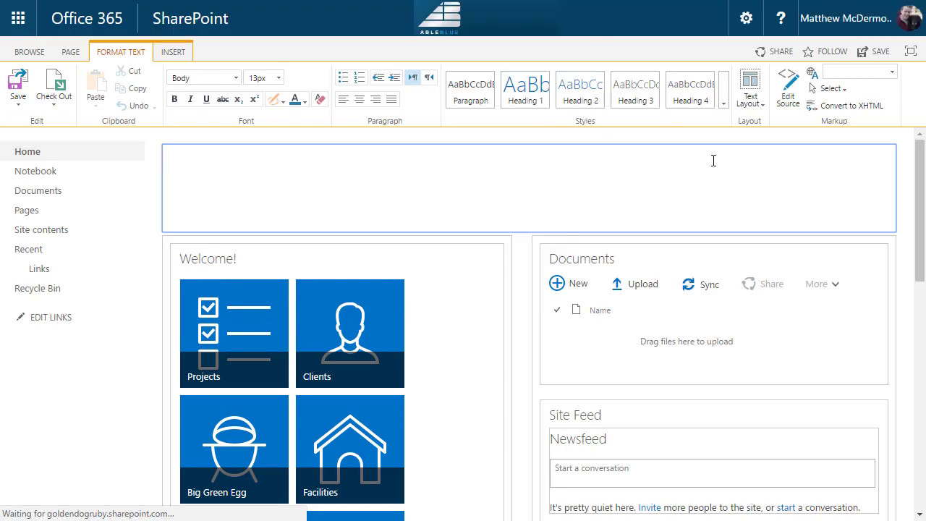
pyautogui.click(750, 90)
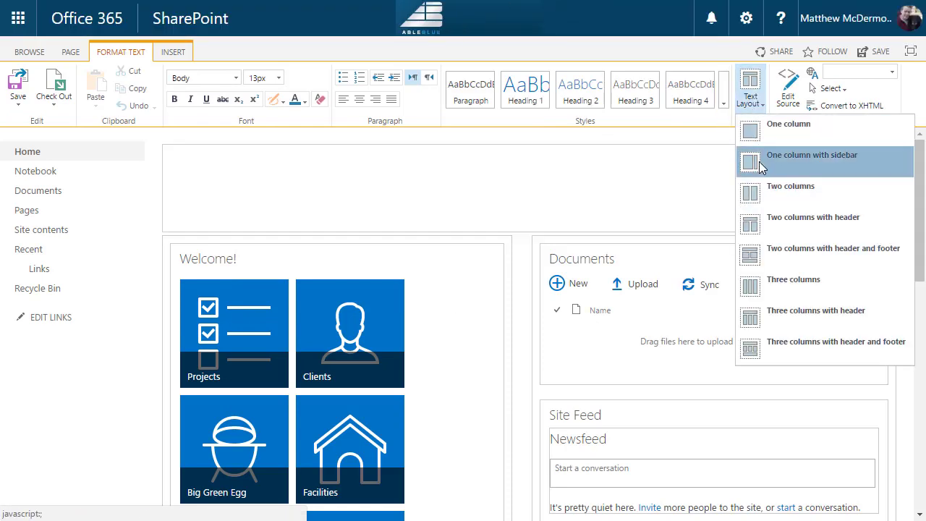
pyautogui.click(760, 166)
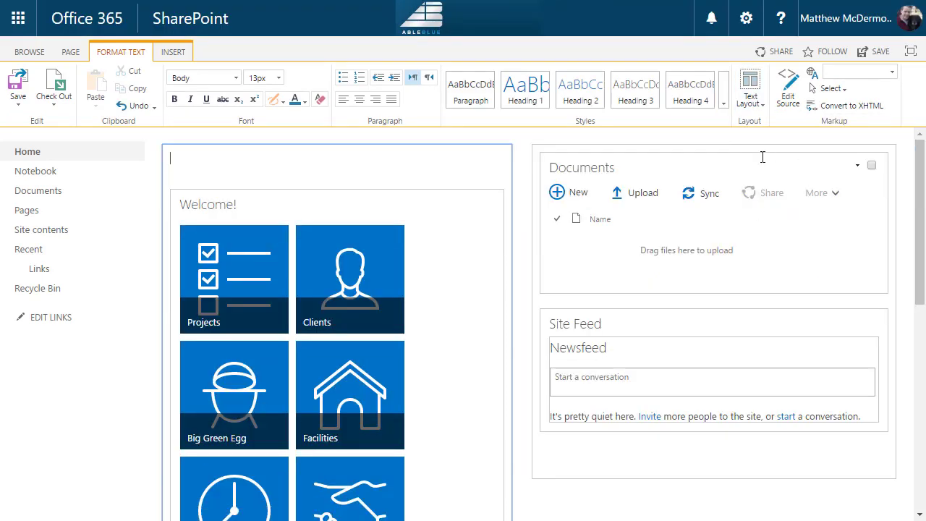
pyautogui.click(749, 91)
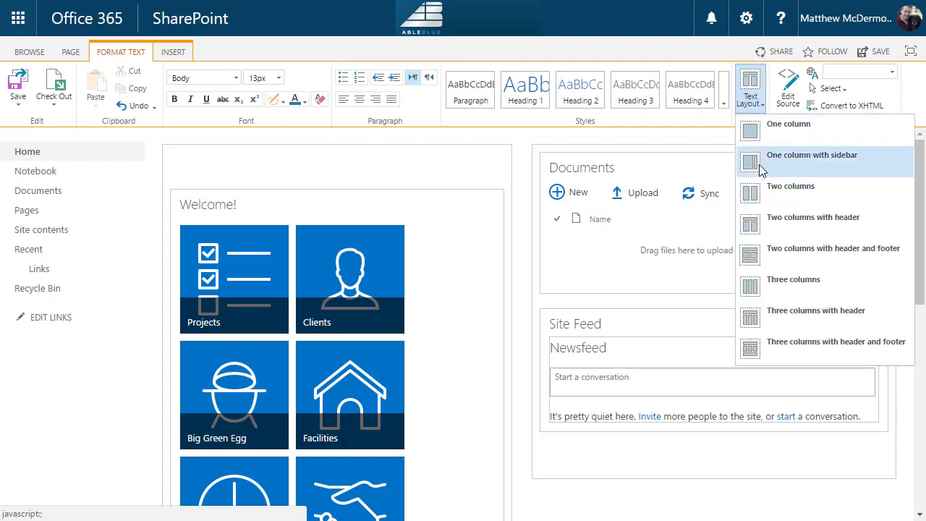
pyautogui.click(752, 168)
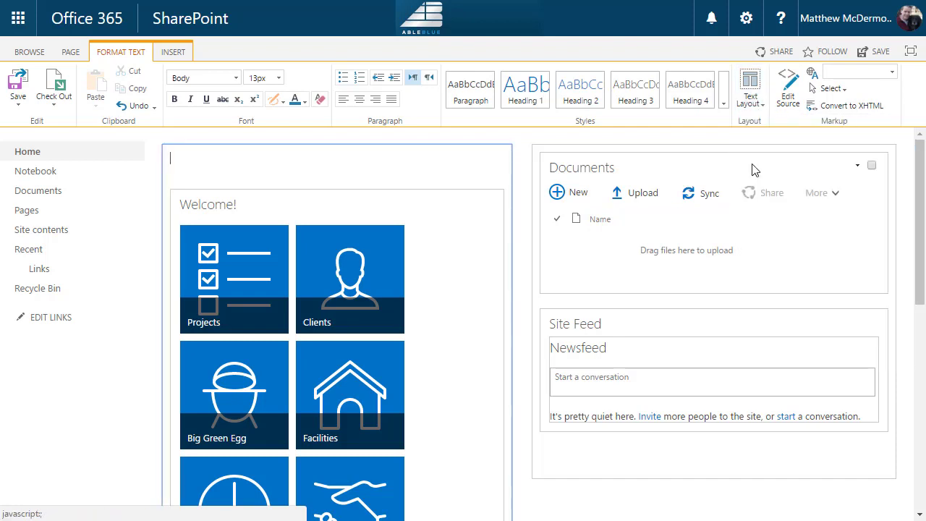
pyautogui.click(753, 97)
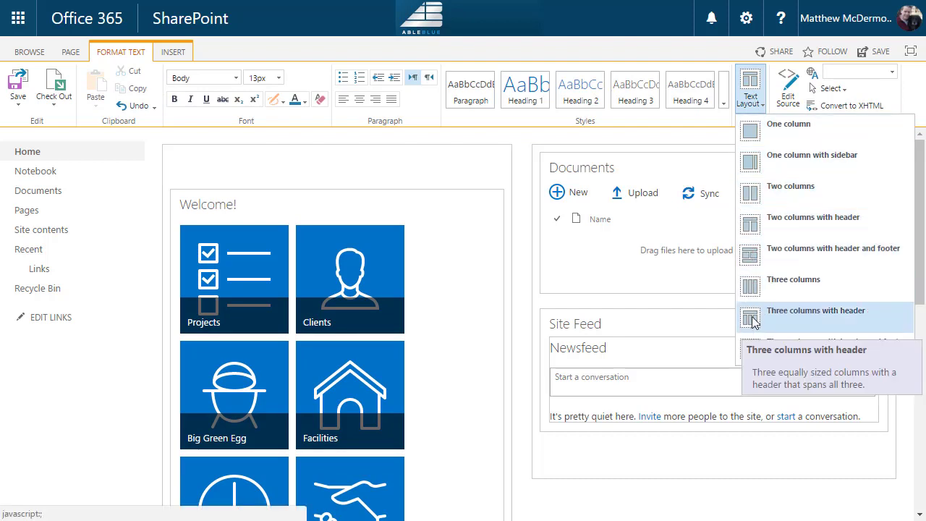
pyautogui.click(756, 291)
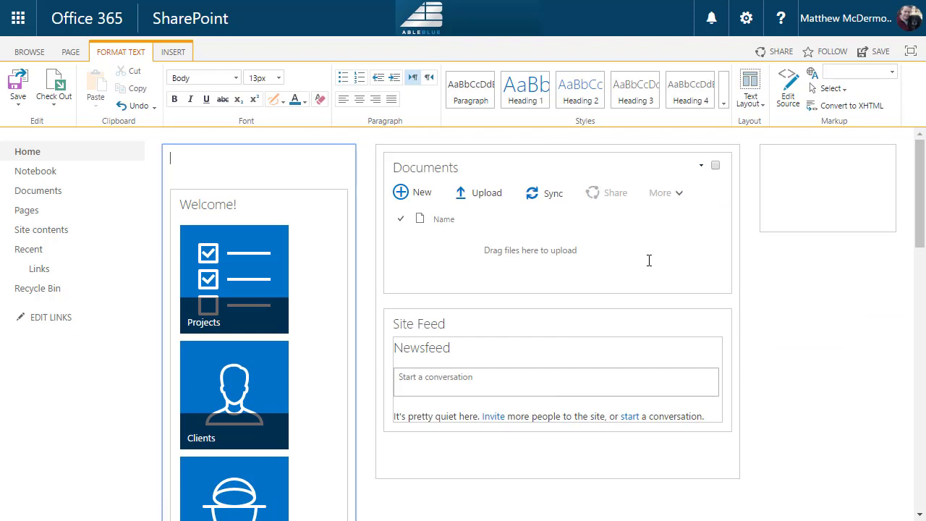
pyautogui.click(749, 94)
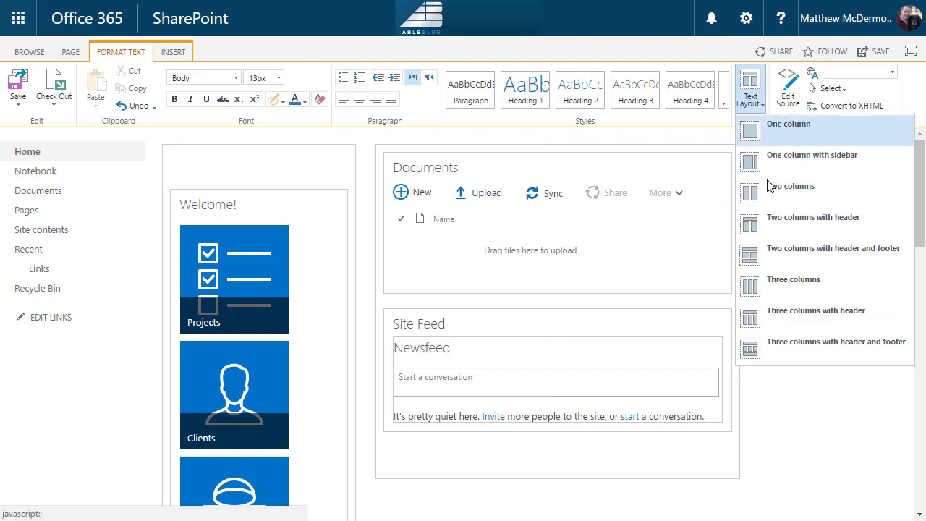
pyautogui.click(756, 134)
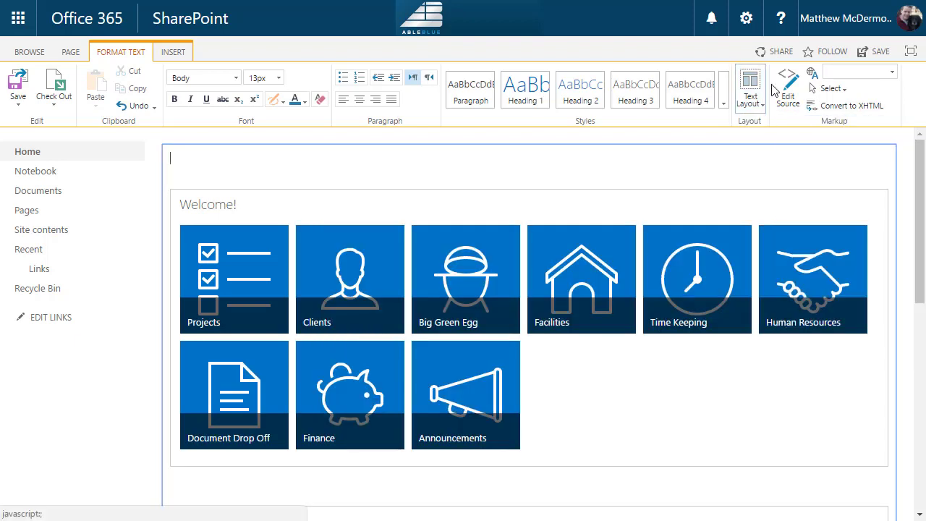
pyautogui.click(750, 90)
pyautogui.click(765, 190)
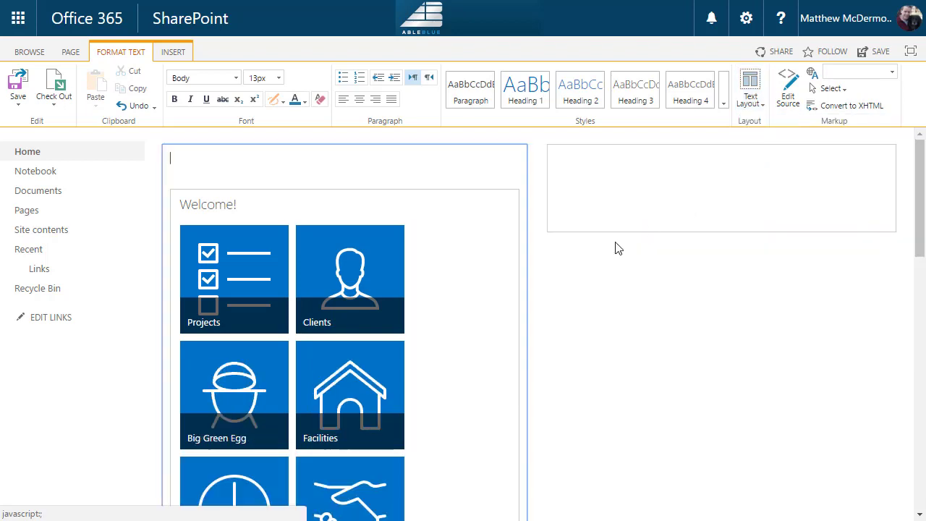
pyautogui.click(18, 86)
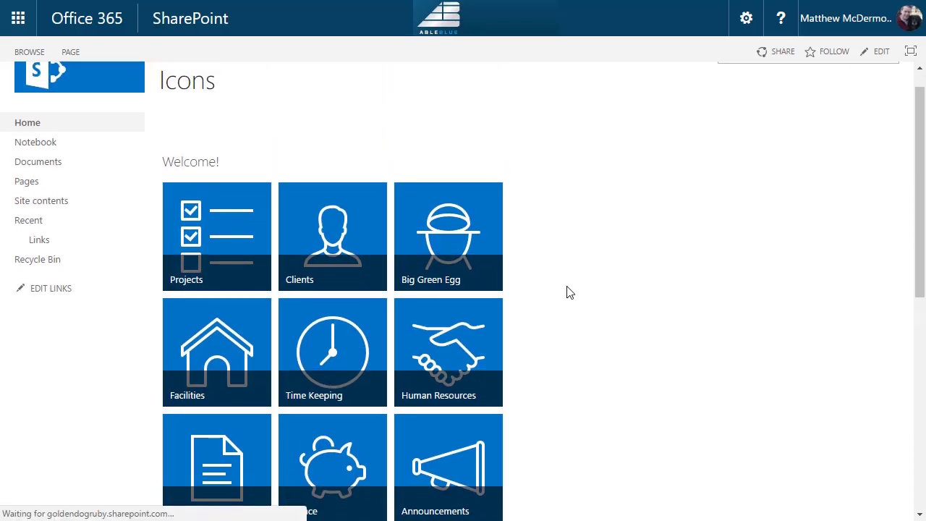
# - Choose the Orange theme under Change the look in site settings
pyautogui.click(745, 22)
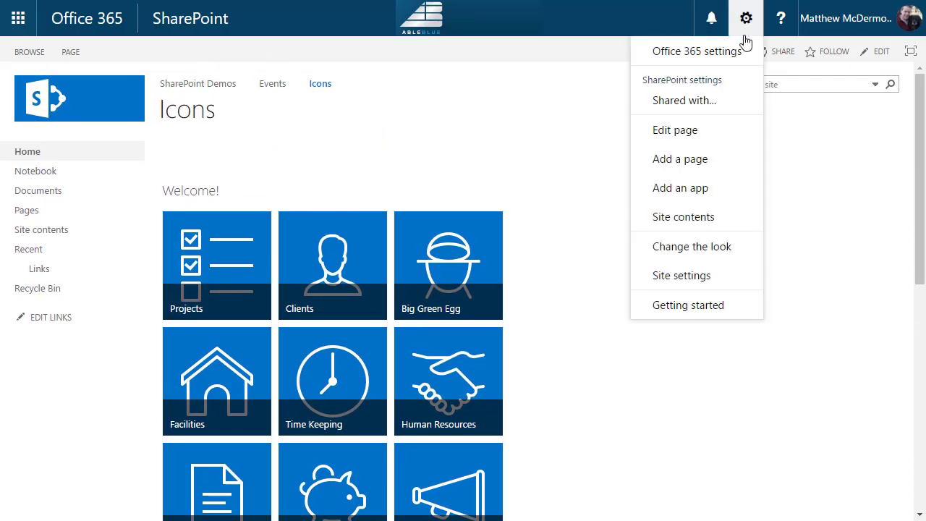
pyautogui.click(692, 250)
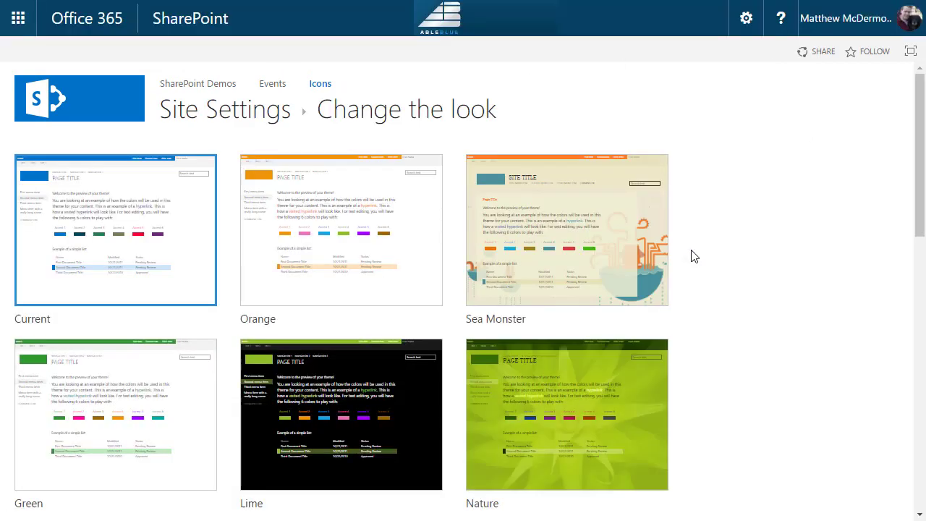
pyautogui.click(407, 233)
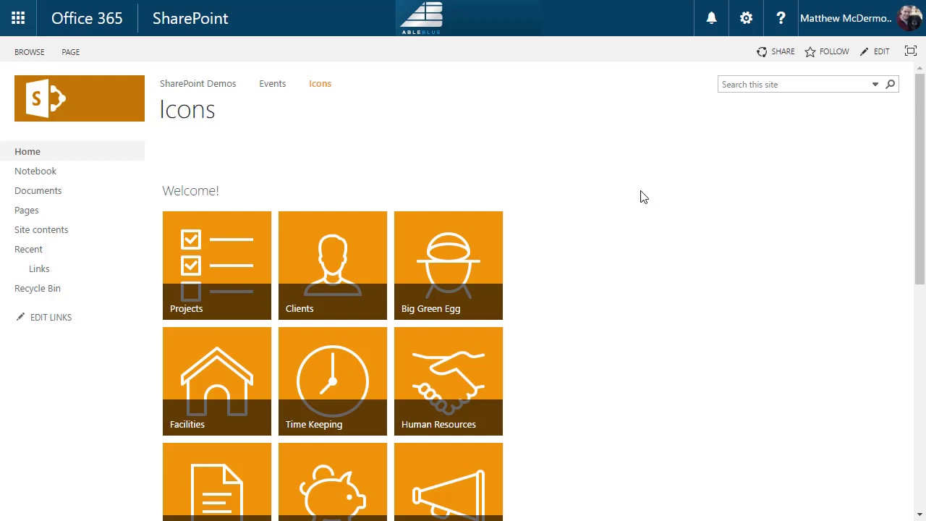
pyautogui.scroll(-2, 627, 286)
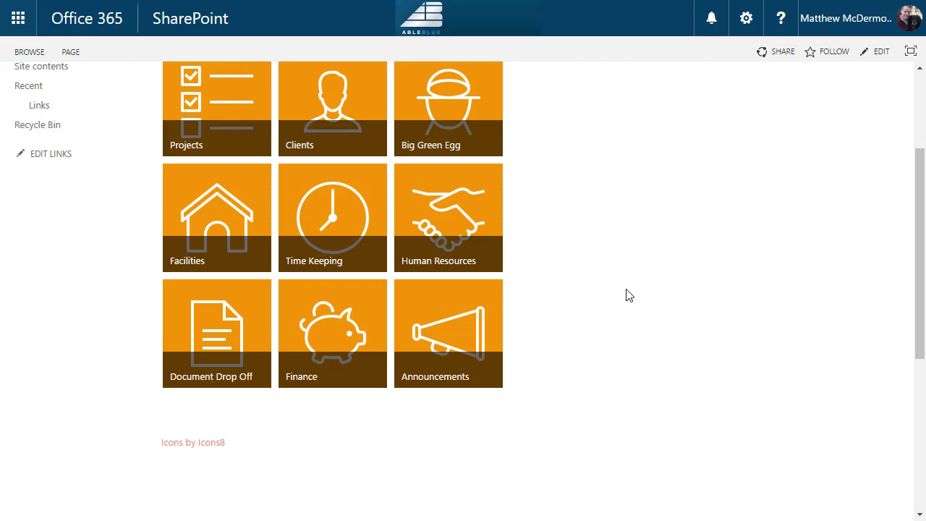
pyautogui.scroll(2, 627, 296)
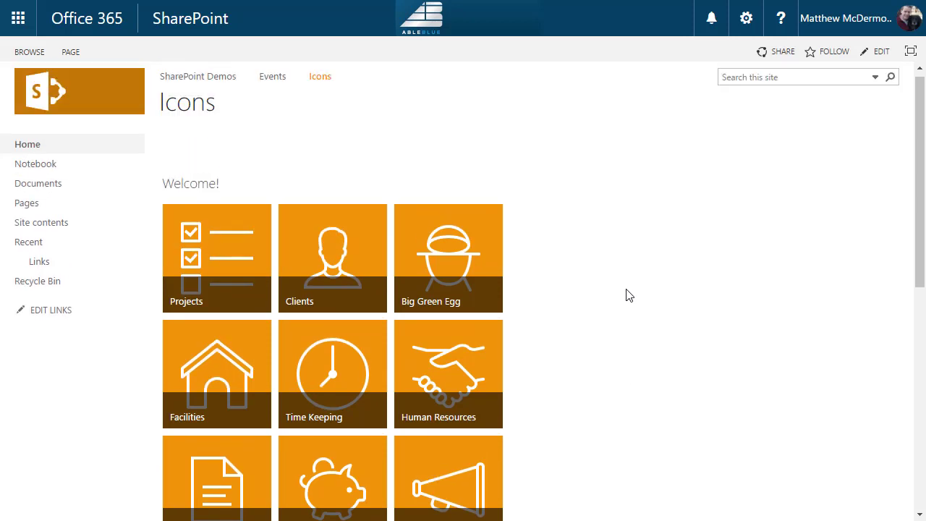